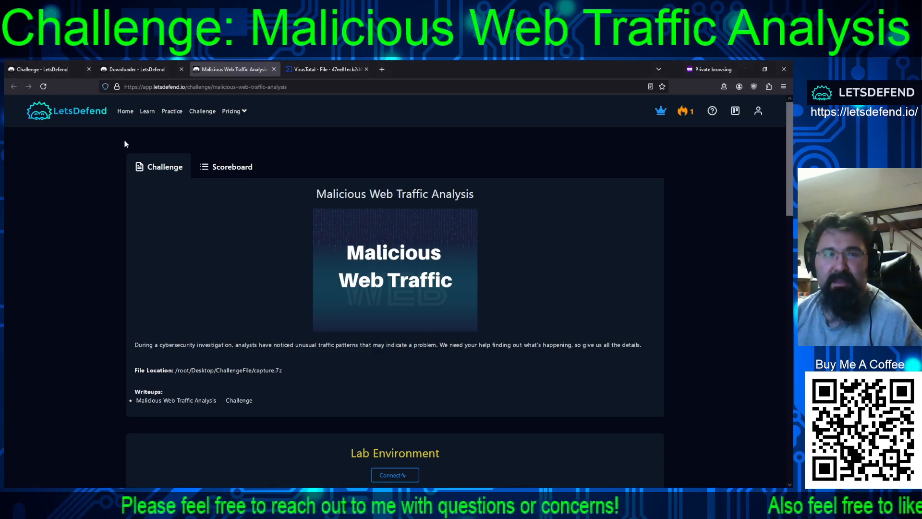
Look over the challenge catalogue, the Malicious Web Traffic Analysis description and all of its questions
left_click(57, 70)
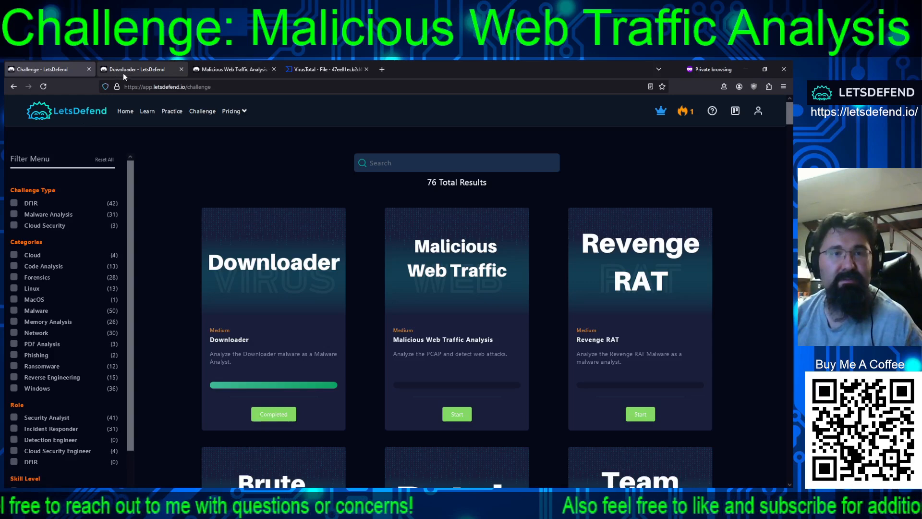
left_click(209, 71)
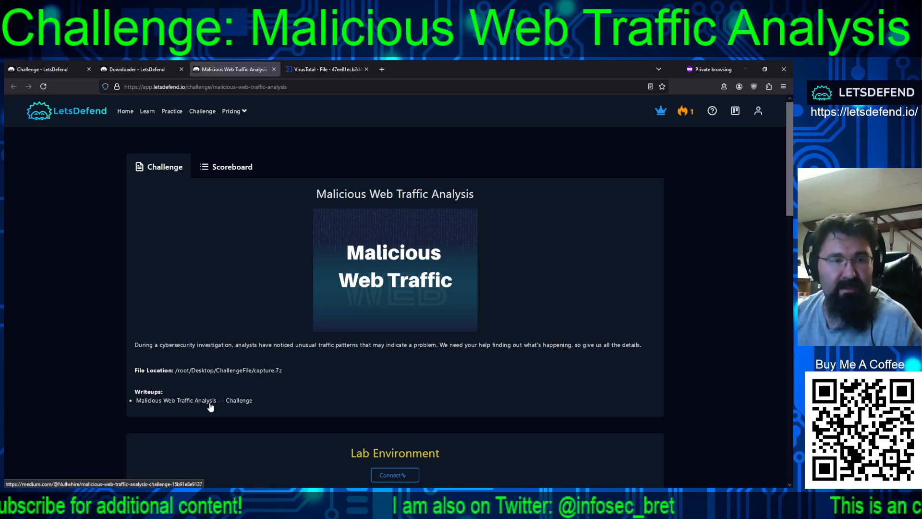
scroll(411, 365, "down", 2)
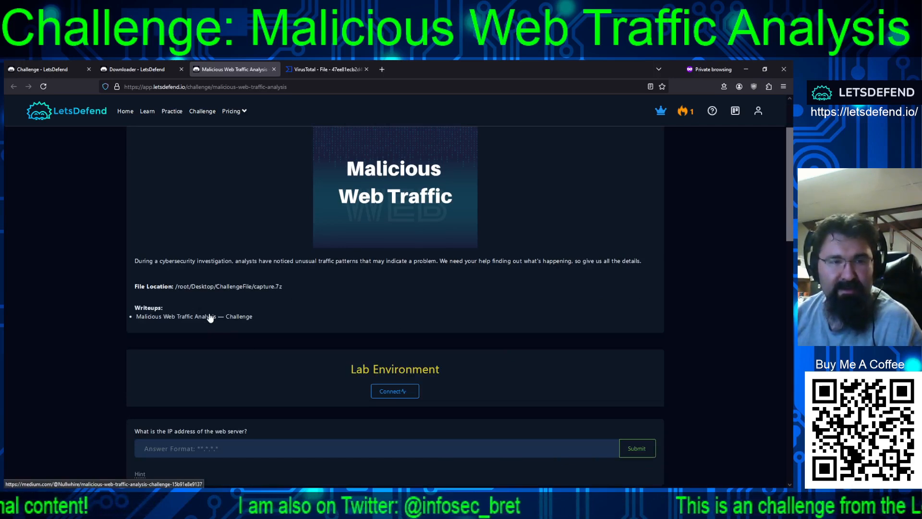
scroll(360, 312, "down", 3)
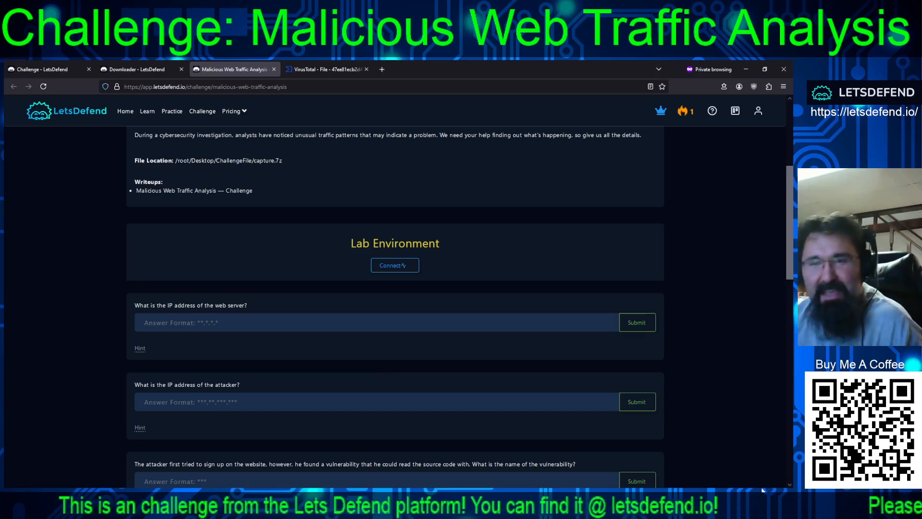
scroll(506, 293, "down", 2)
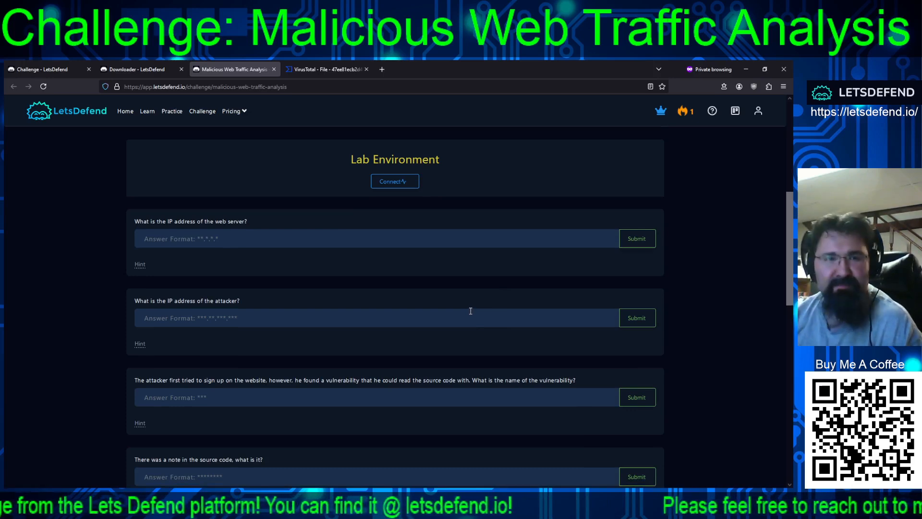
scroll(459, 305, "up", 2)
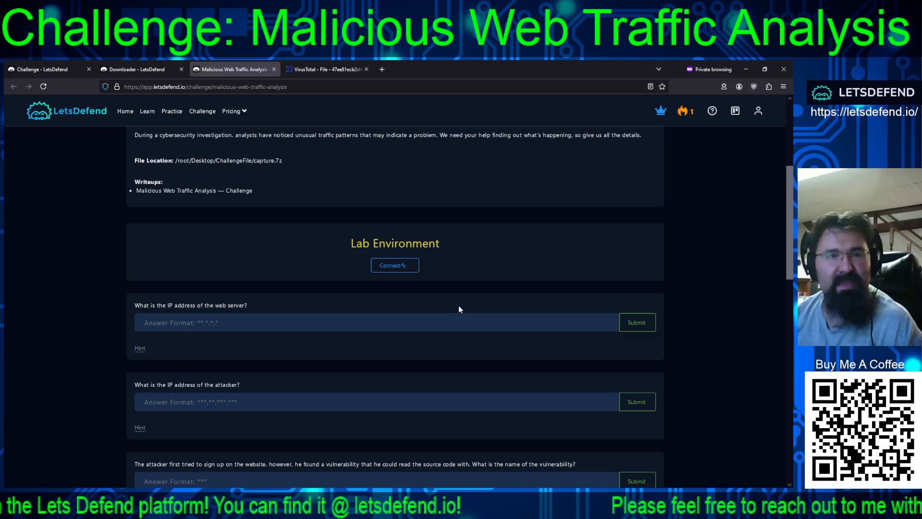
scroll(458, 310, "down", 2)
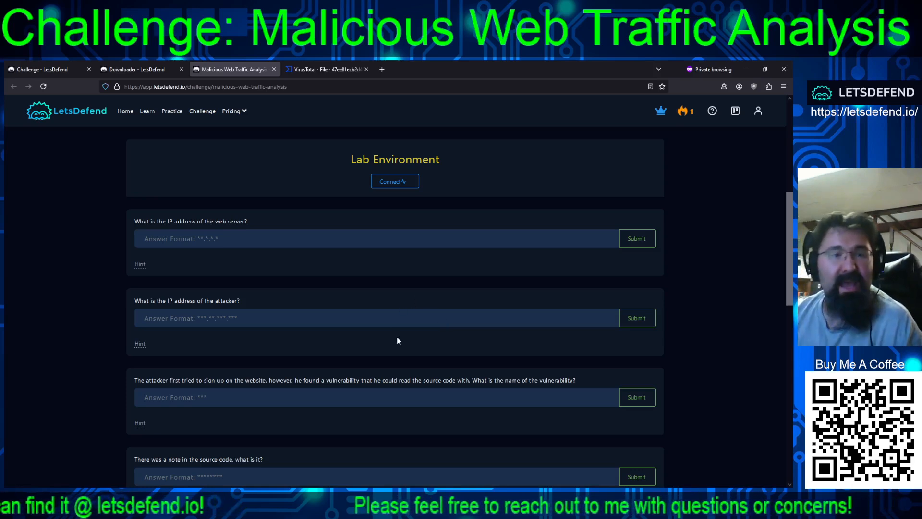
scroll(397, 339, "down", 1)
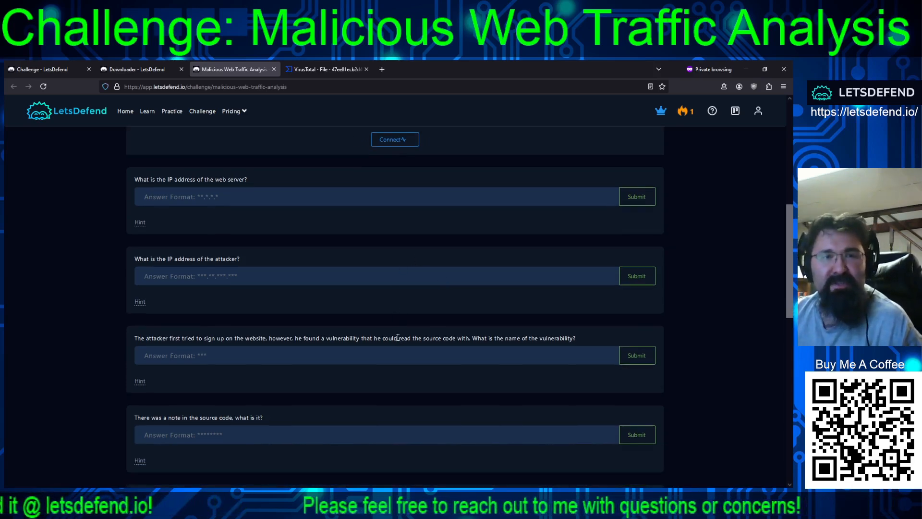
scroll(397, 338, "up", 1)
scroll(398, 337, "down", 1)
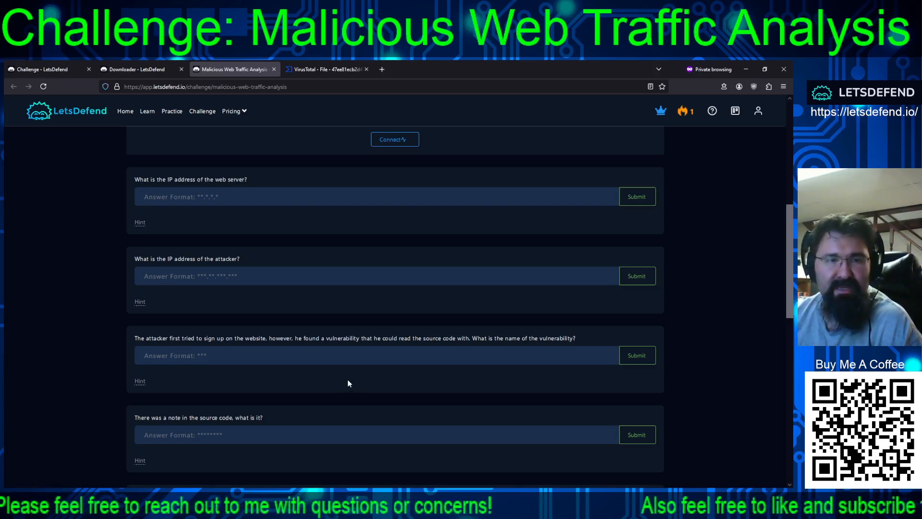
scroll(348, 380, "down", 2)
scroll(389, 362, "down", 1)
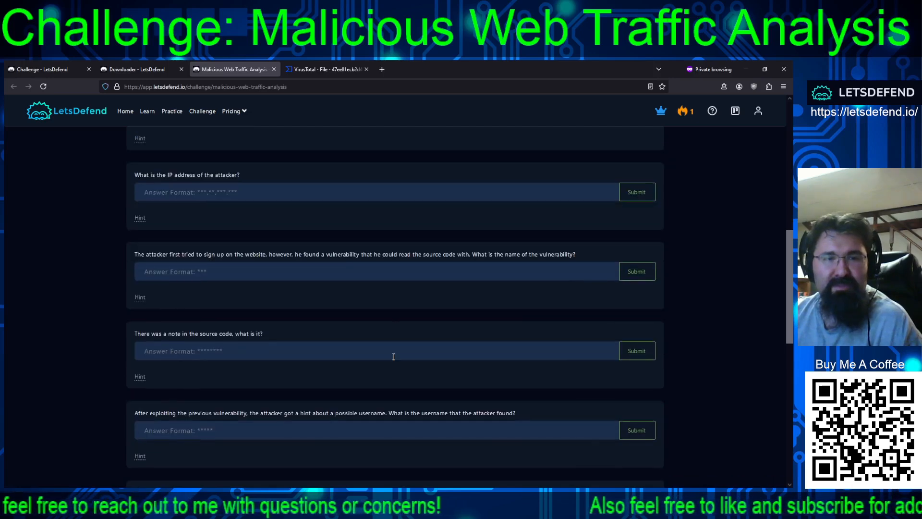
scroll(391, 357, "down", 1)
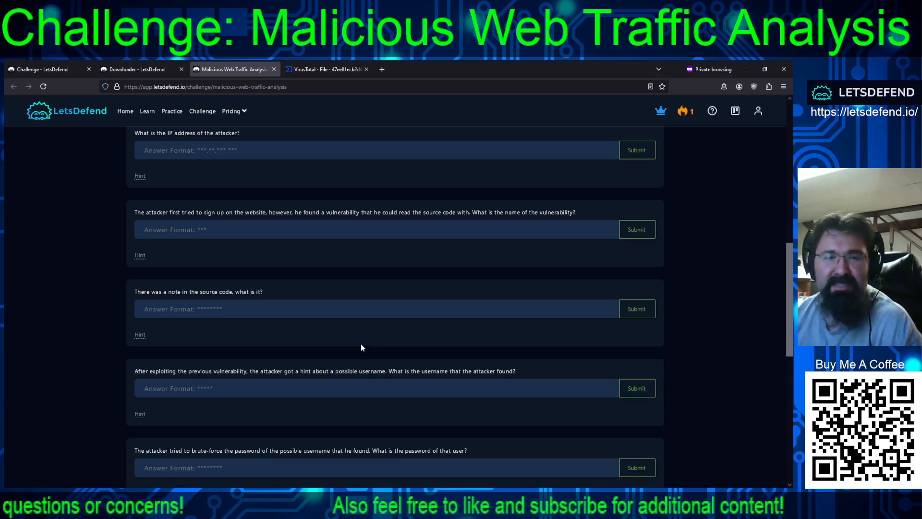
scroll(358, 344, "down", 3)
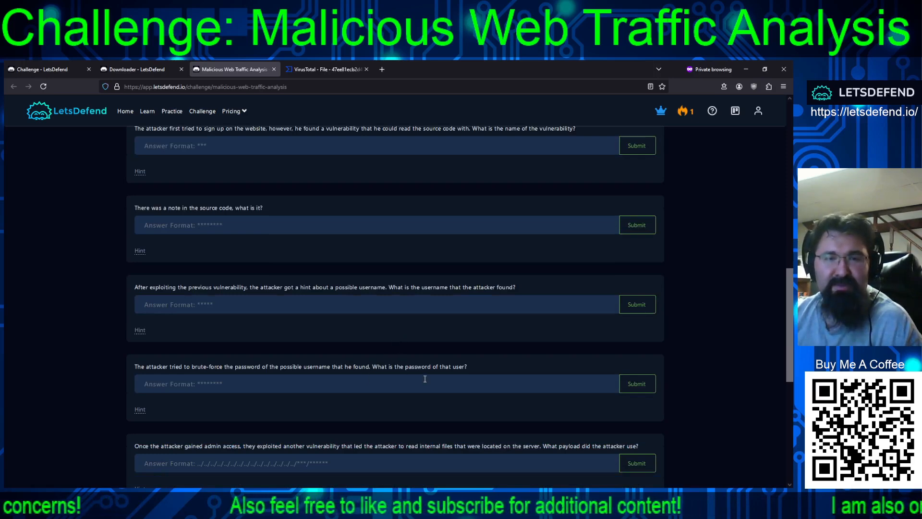
scroll(471, 376, "down", 6)
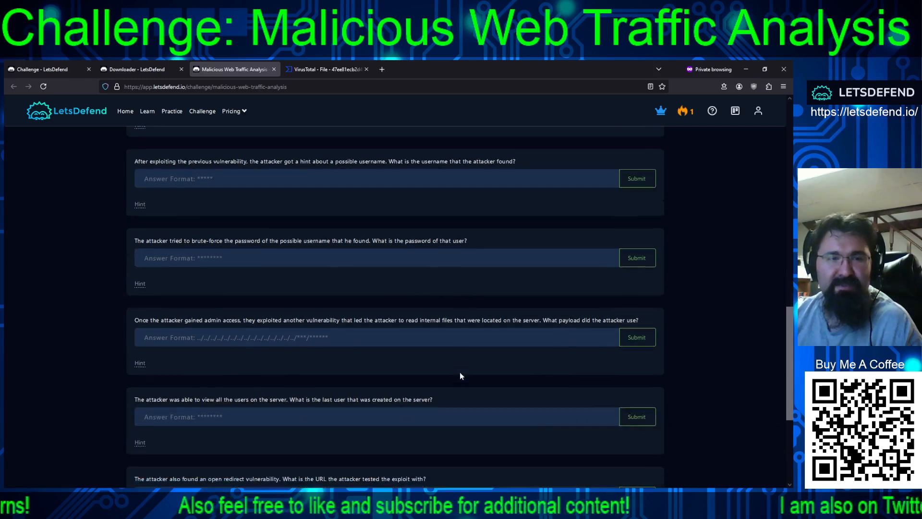
scroll(452, 365, "down", 3)
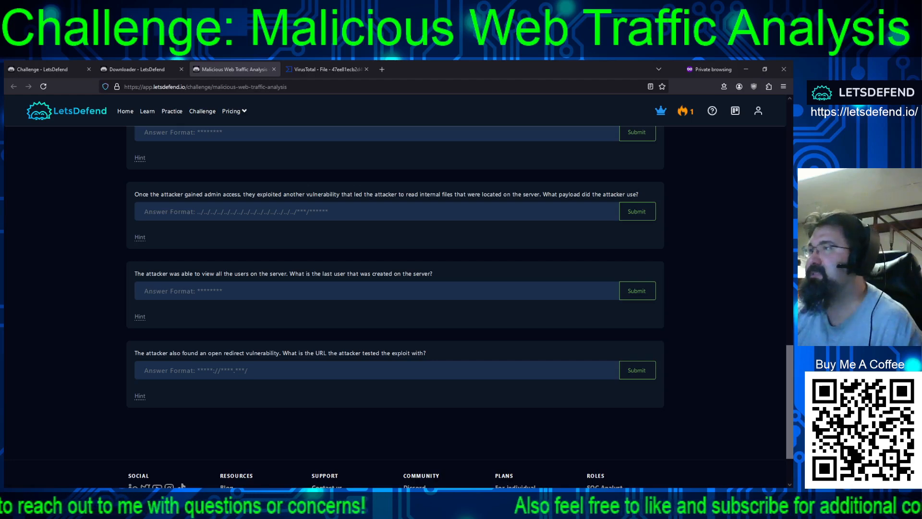
Switch to NetworkMiner and examine the credentials extracted from the capture through the last login attempt
key("alt+Tab")
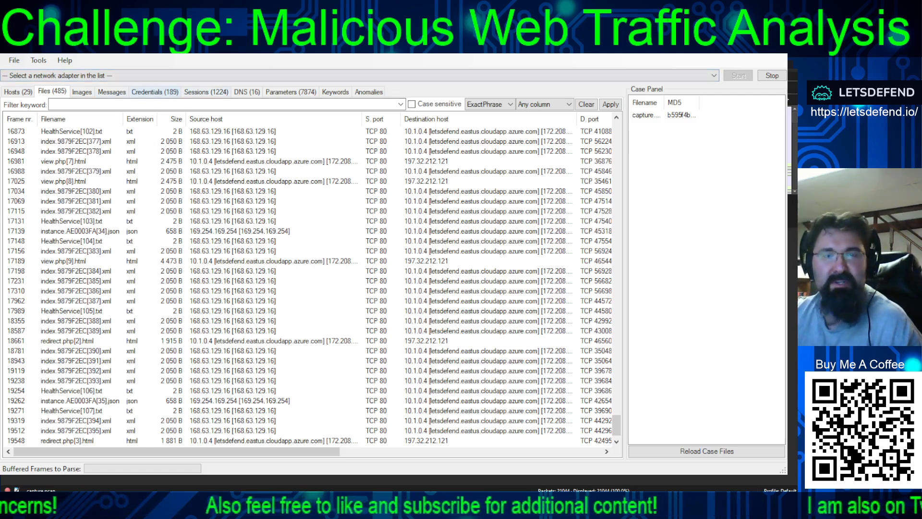
left_click(155, 91)
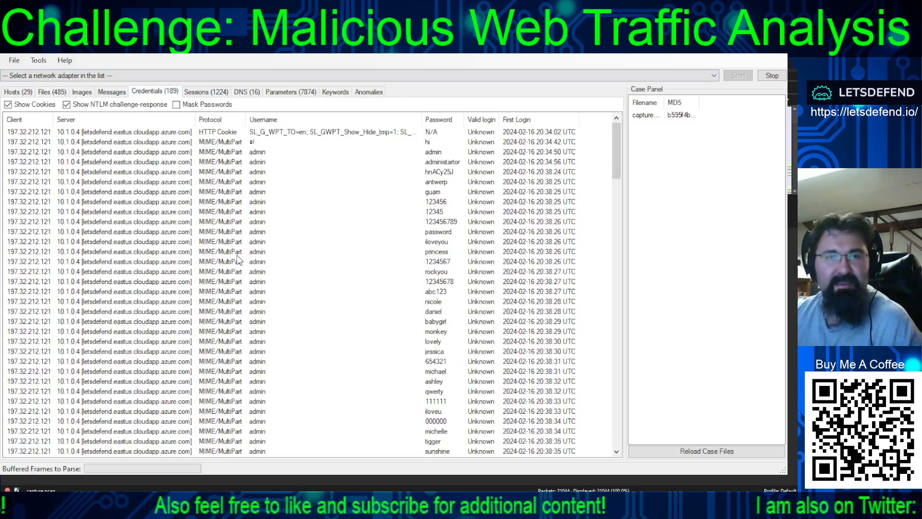
scroll(282, 270, "down", 10)
scroll(390, 261, "down", 20)
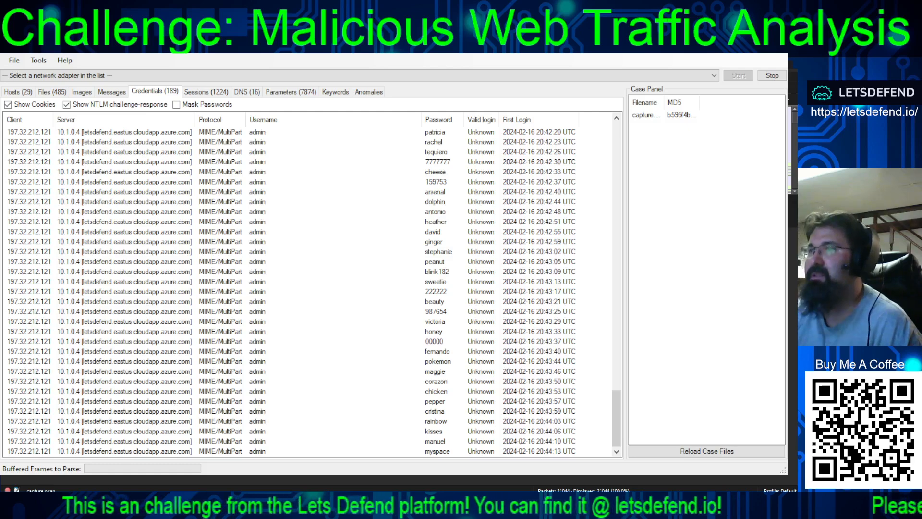
Return to the LetsDefend challenge in the browser and submit "admin" as the username the attacker found
key("alt+Tab")
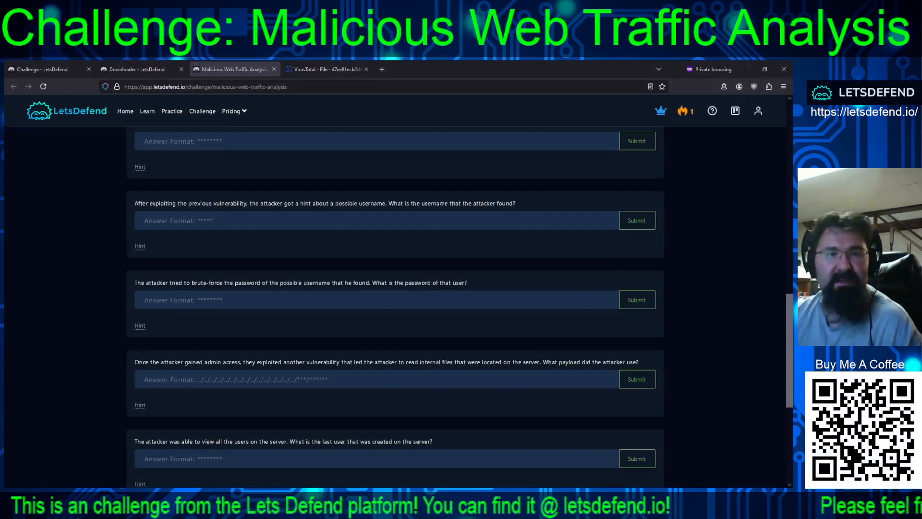
left_click(422, 220)
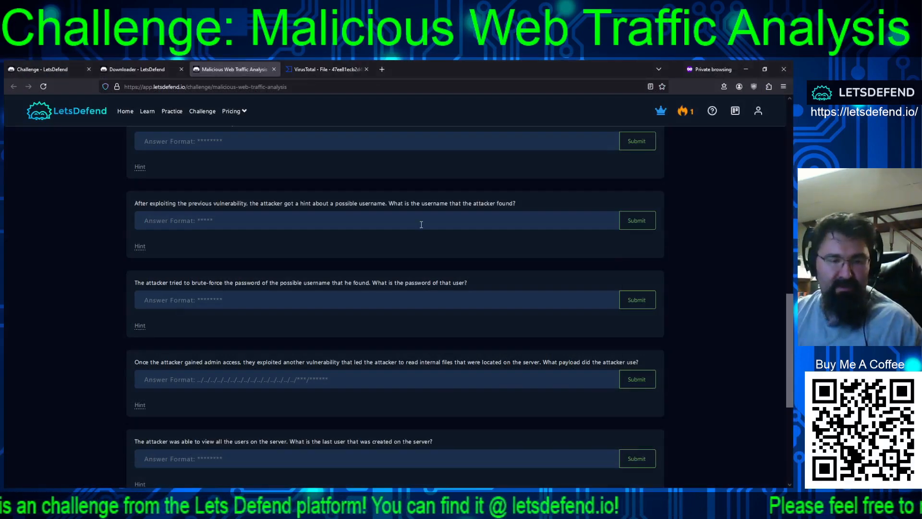
type("admin")
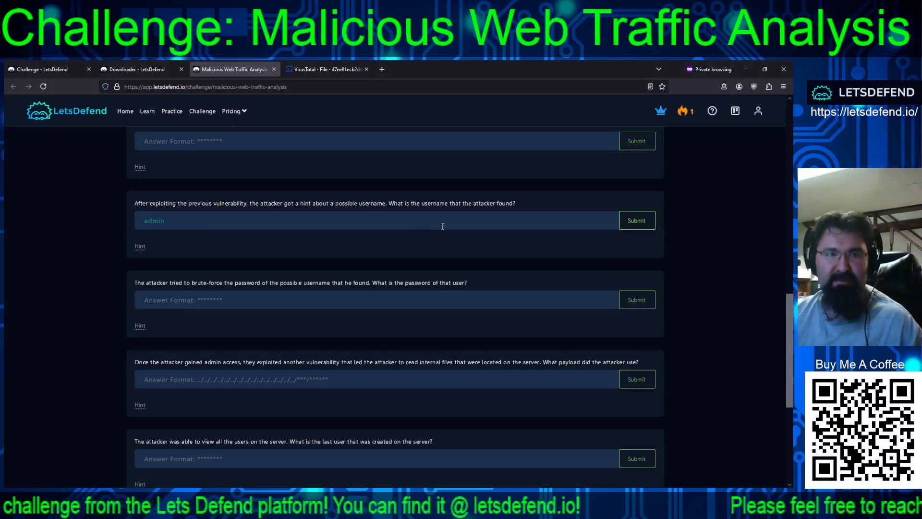
left_click(635, 222)
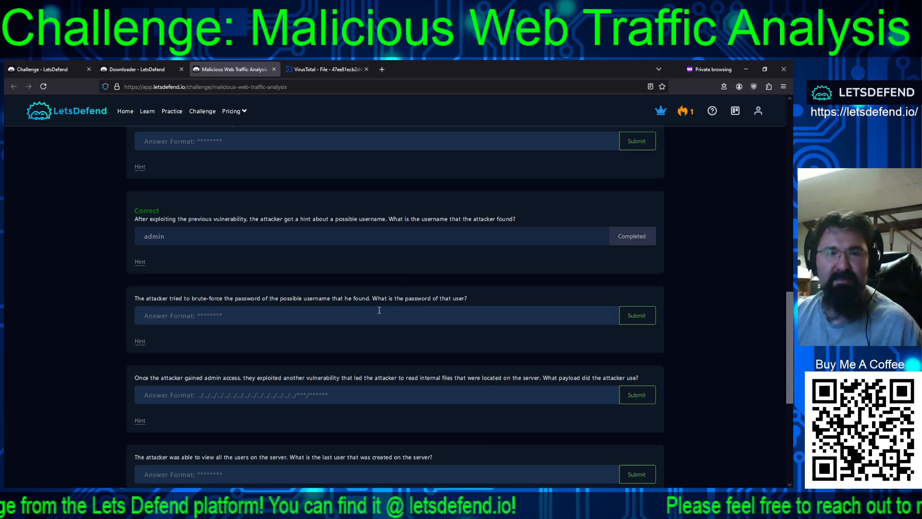
Try submitting the password from the last login attempt in the credentials list as the answer to the brute-forced password question
left_click(377, 316)
type("mys")
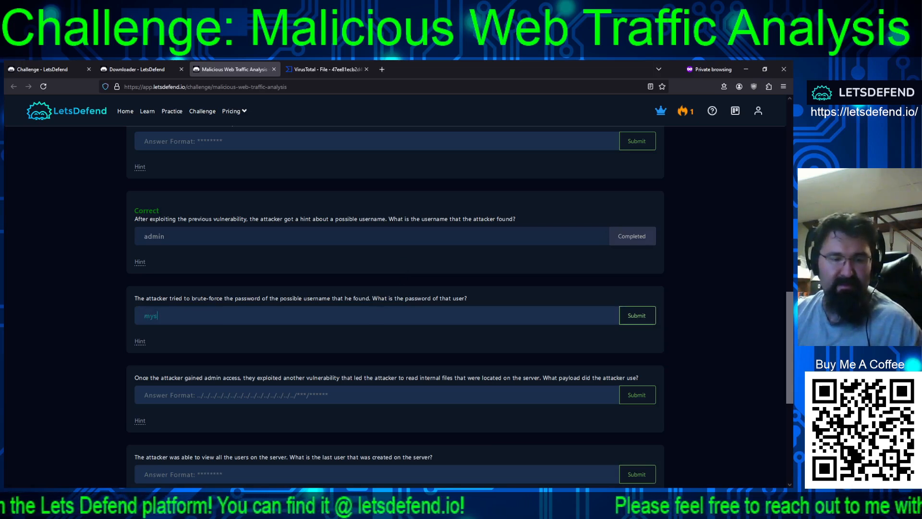
type("pace")
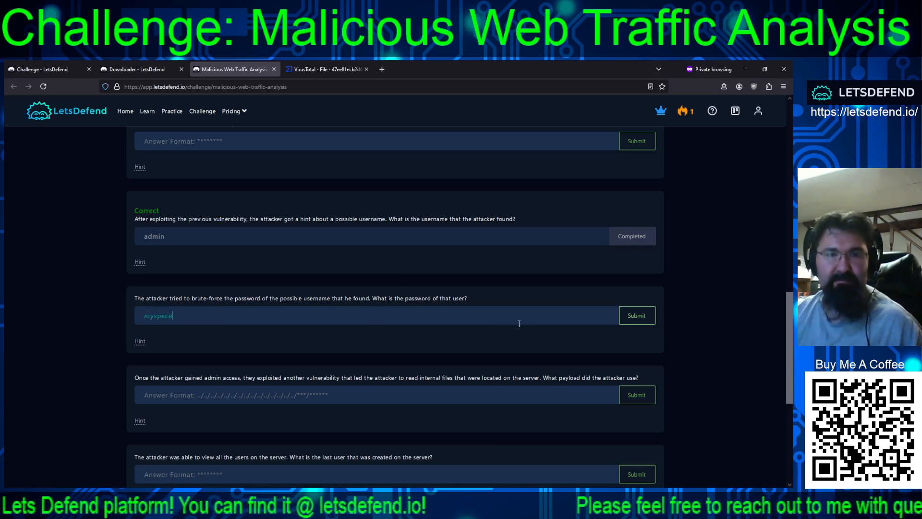
left_click(637, 315)
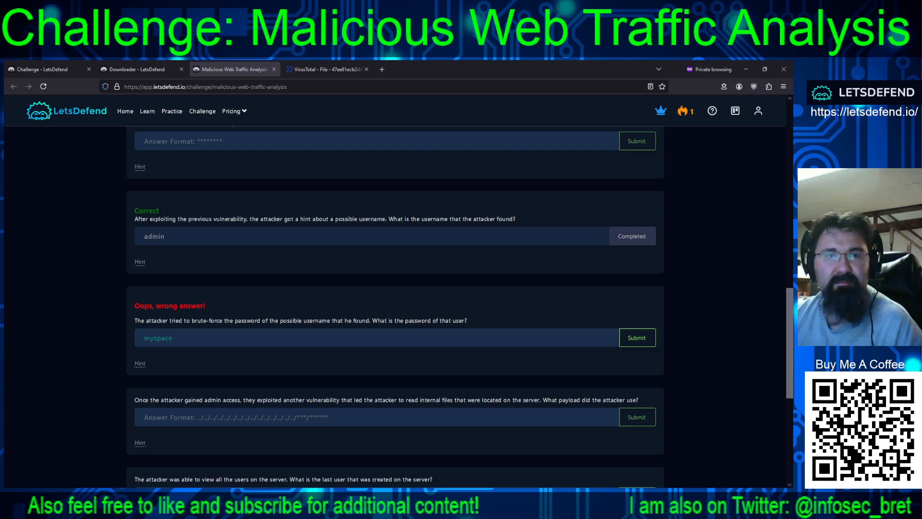
Check the cloudapp.azure.com host's details in NetworkMiner and submit 10.1.0.4 as the web server's IP address in the browser
scroll(91, 307, "up", 10)
scroll(88, 318, "down", 4)
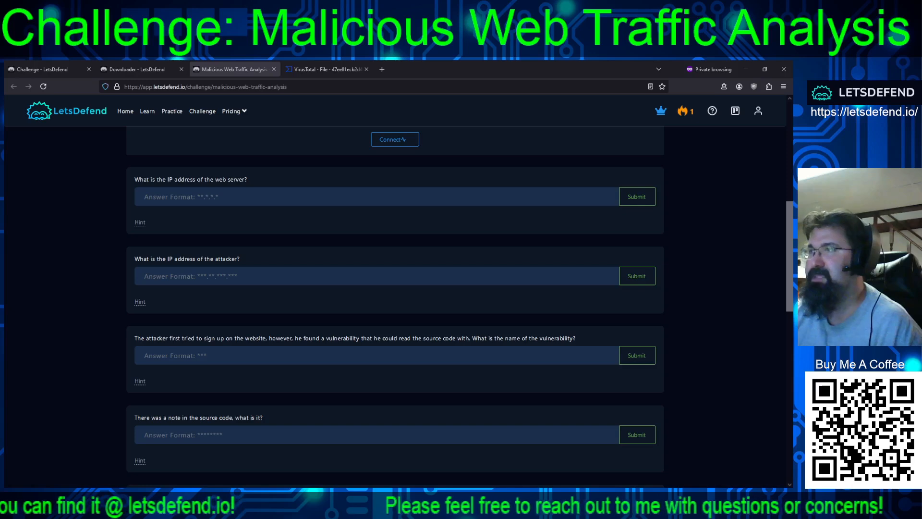
key("alt+Tab")
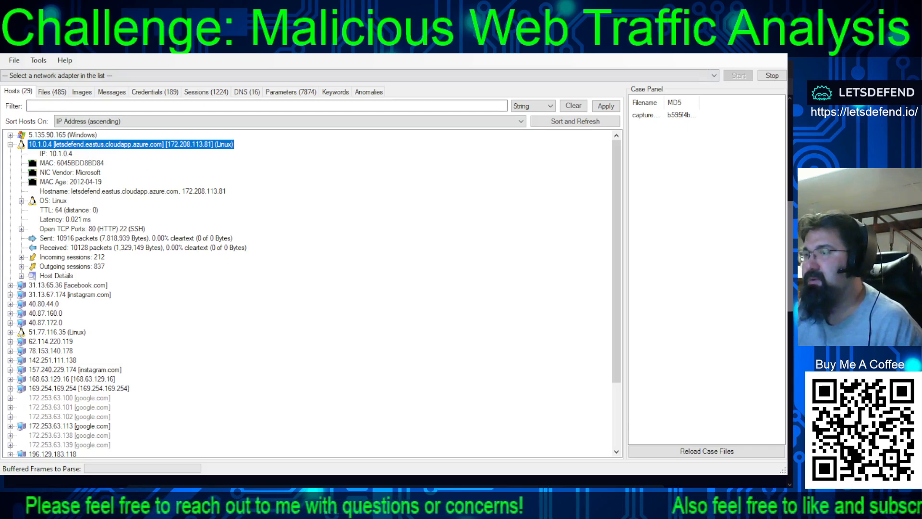
key("alt+Tab")
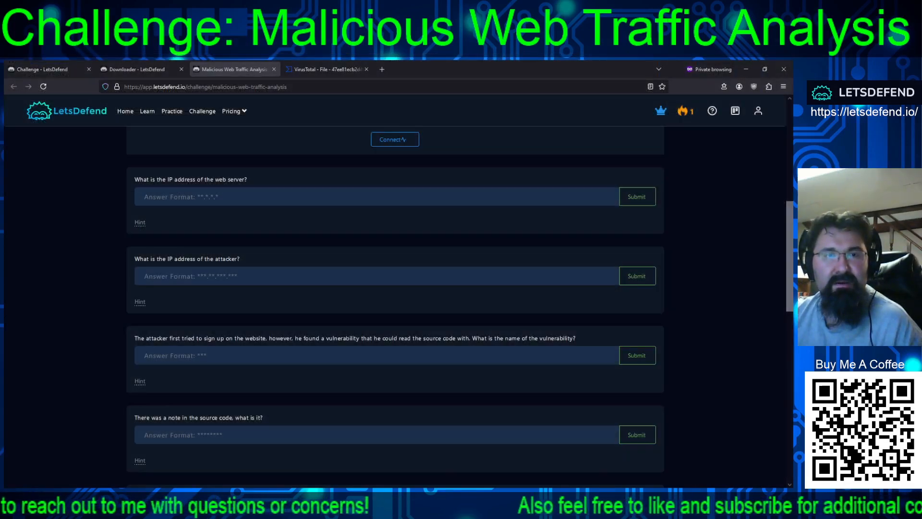
left_click(162, 198)
type("0.")
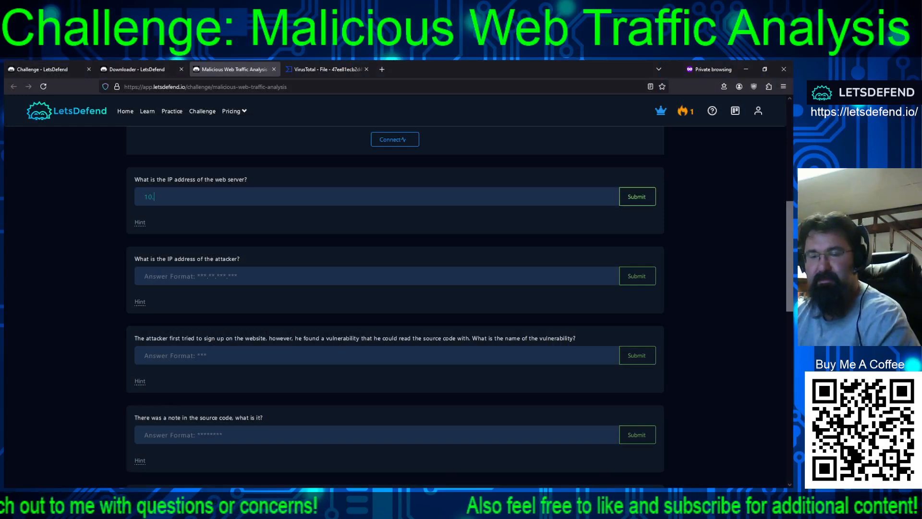
type("1.0.4")
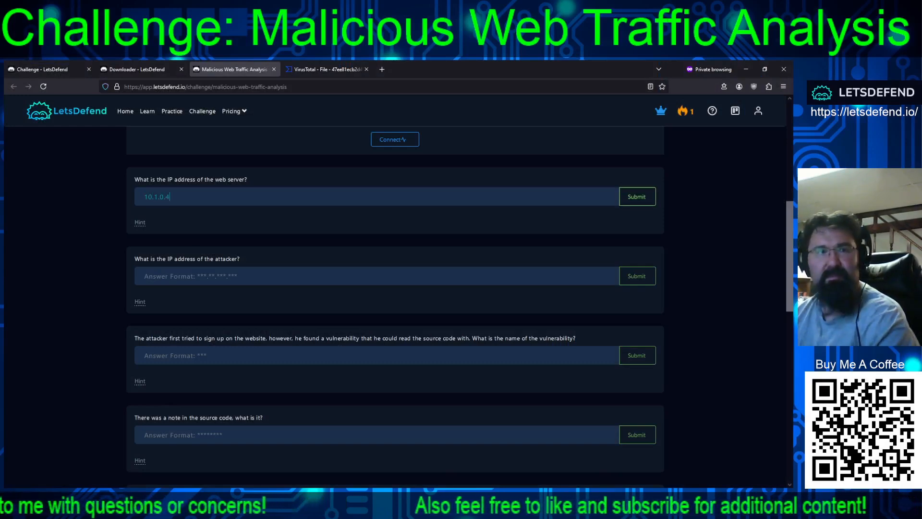
key("Return")
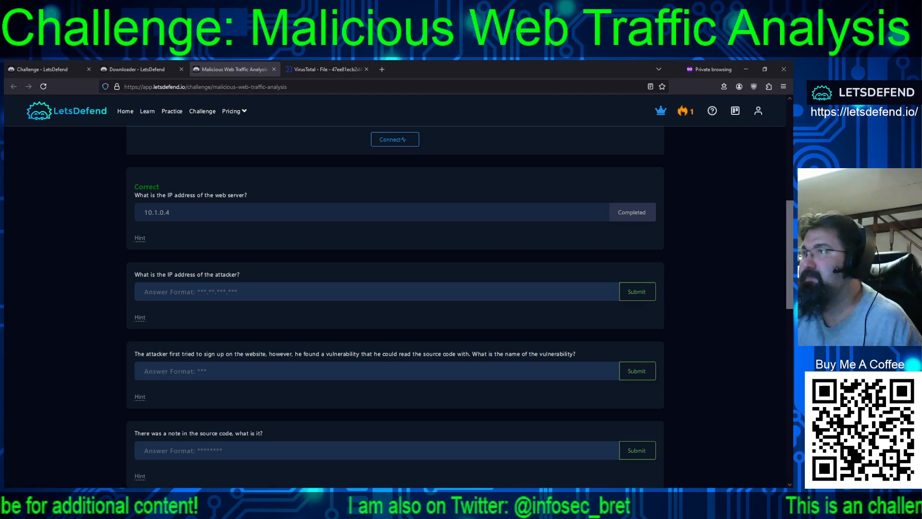
Check the client address in NetworkMiner's credentials list and submit 197.32.212.121 as the attacker's IP address in the browser
key("alt+Tab")
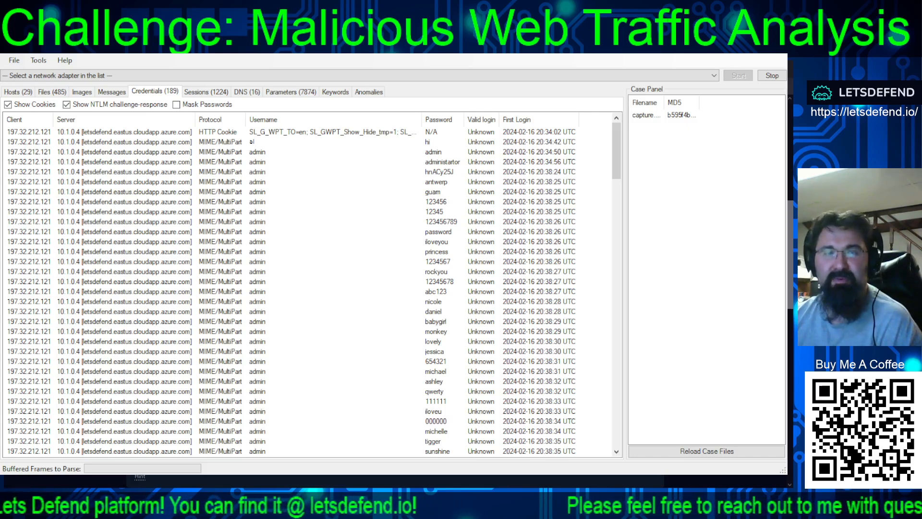
left_click(29, 221)
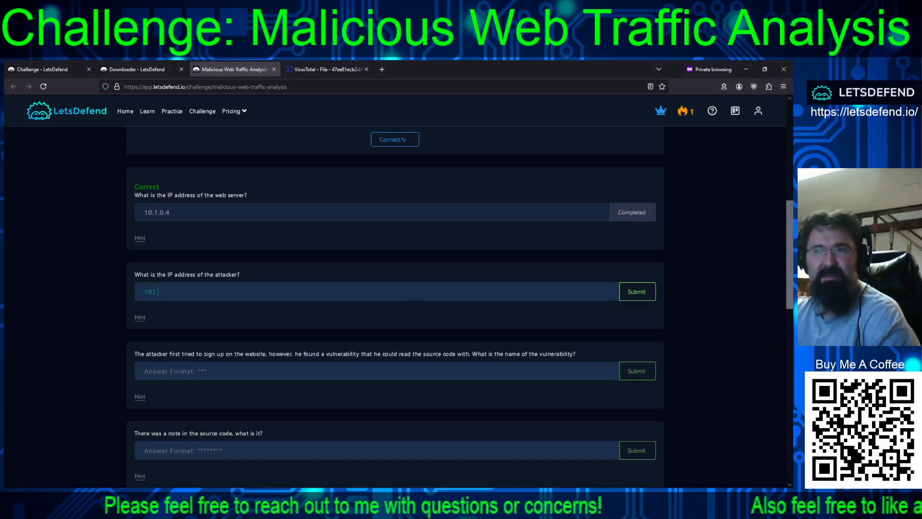
type(".32.2")
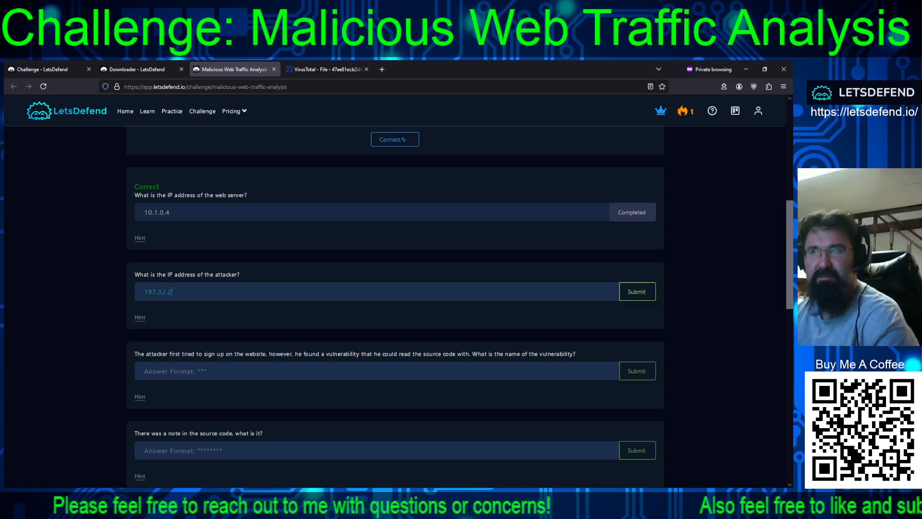
type("12.121")
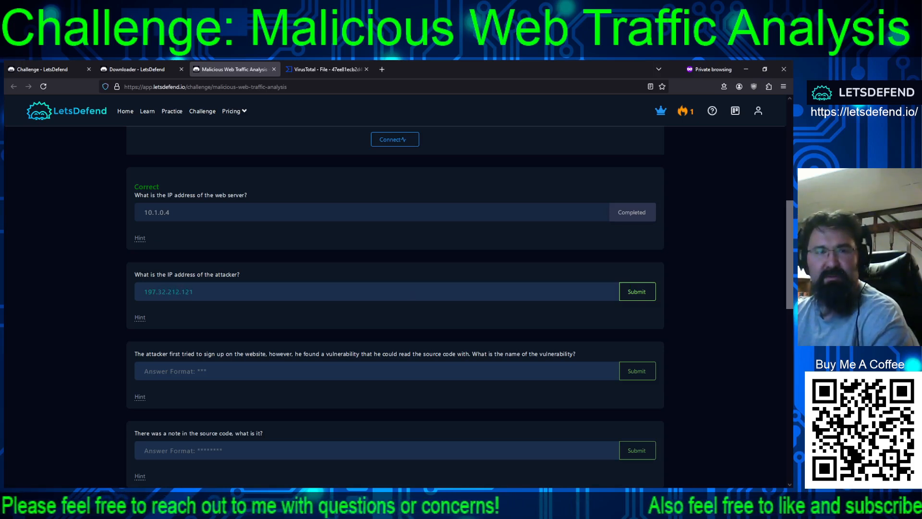
key("Return")
scroll(436, 305, "down", 2)
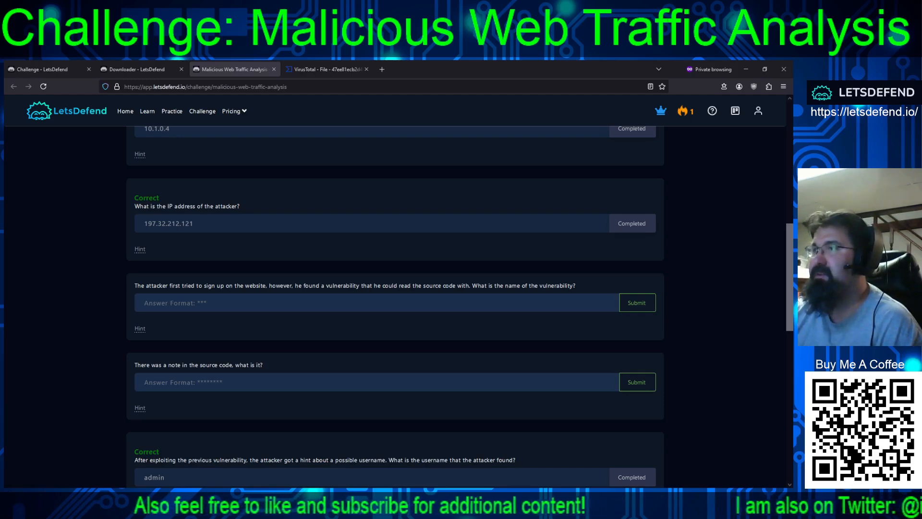
Switch to Wireshark, sort the packets by destination address, and apply the display filter "http" to the capture
key("alt+Tab")
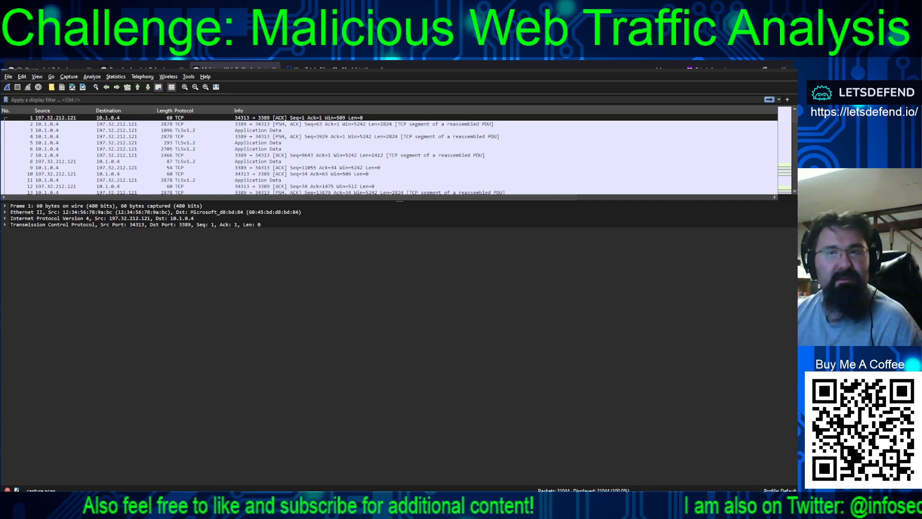
left_click(122, 110)
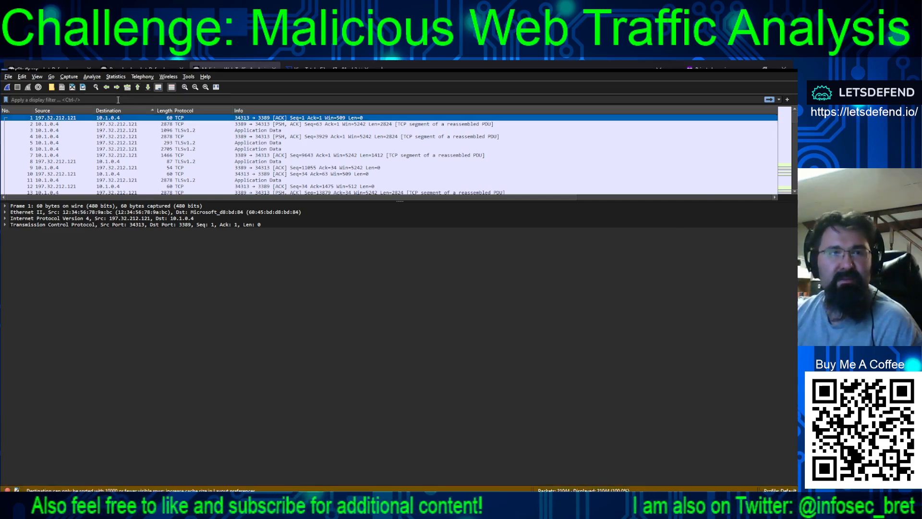
left_click(118, 99)
type("http")
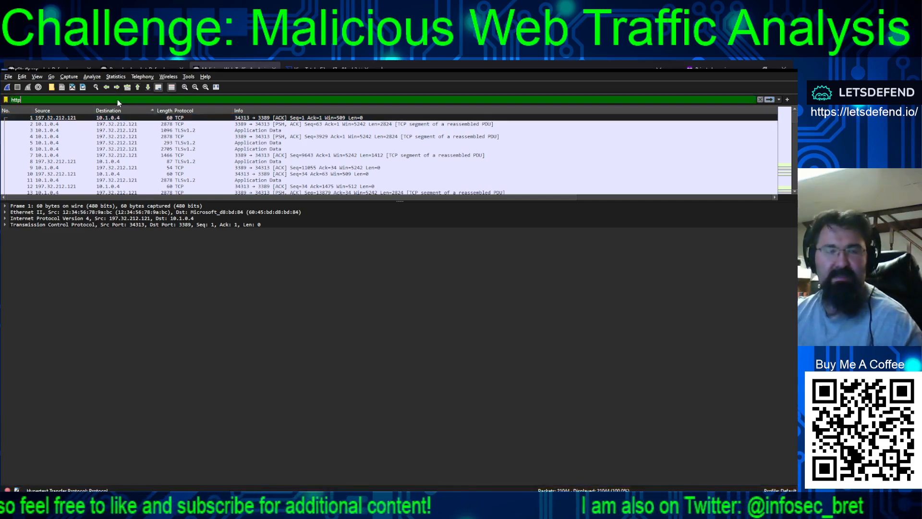
key("Return")
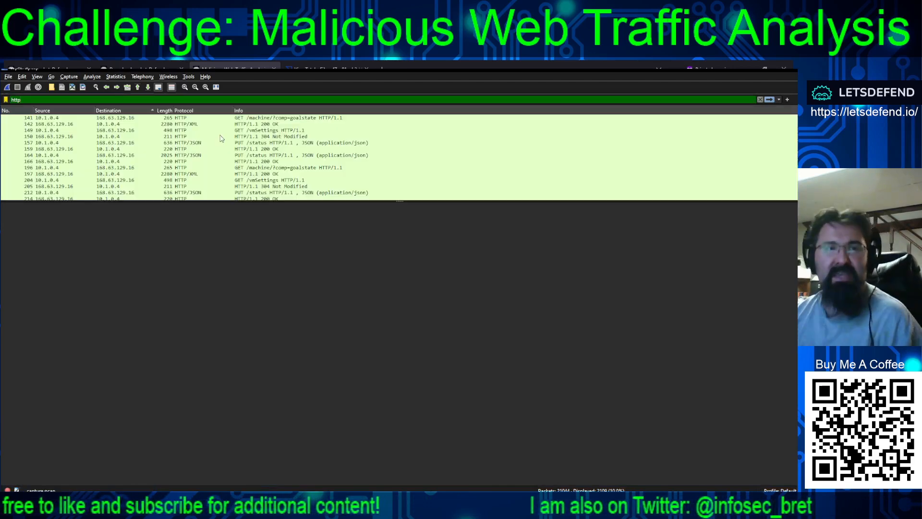
Look through the HTTP packets by destination and expand the HTTP details of the first 302 Found response sent to 197.32.212.121
left_click(224, 131)
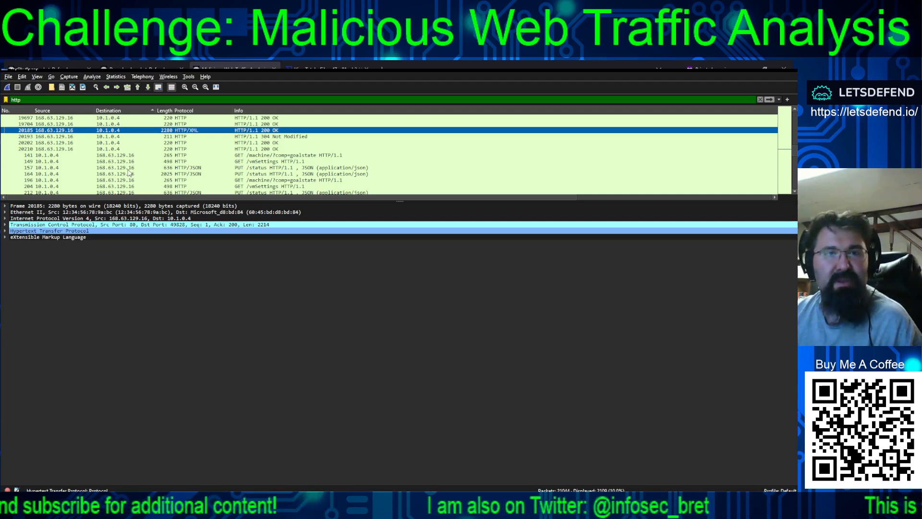
left_click(116, 150)
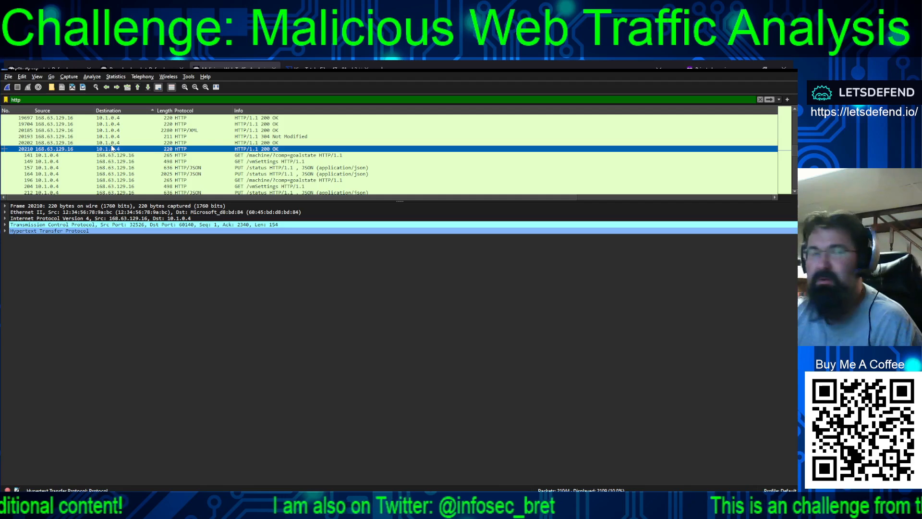
scroll(139, 144, "down", 8)
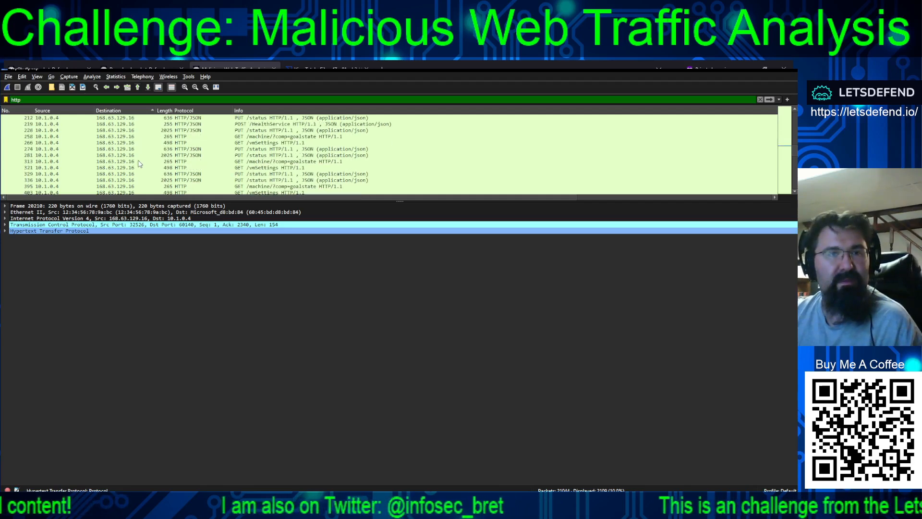
scroll(152, 159, "down", 10)
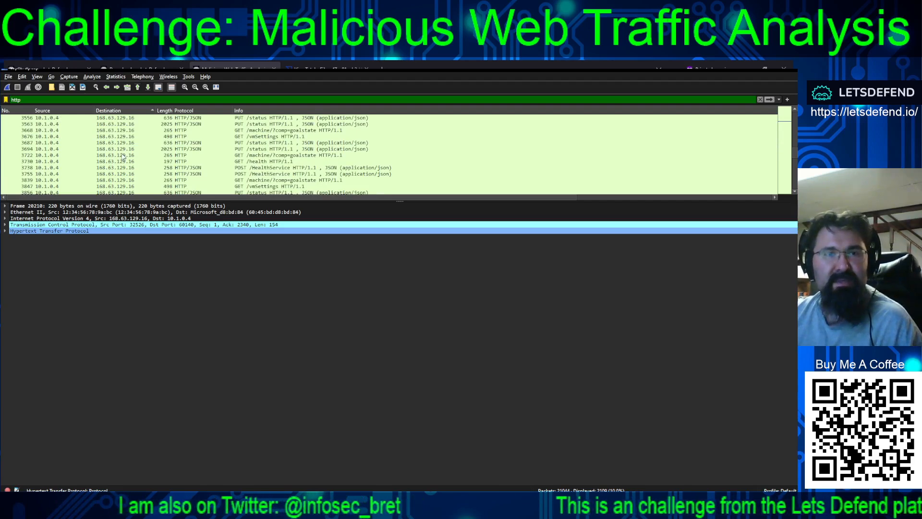
scroll(122, 154, "down", 15)
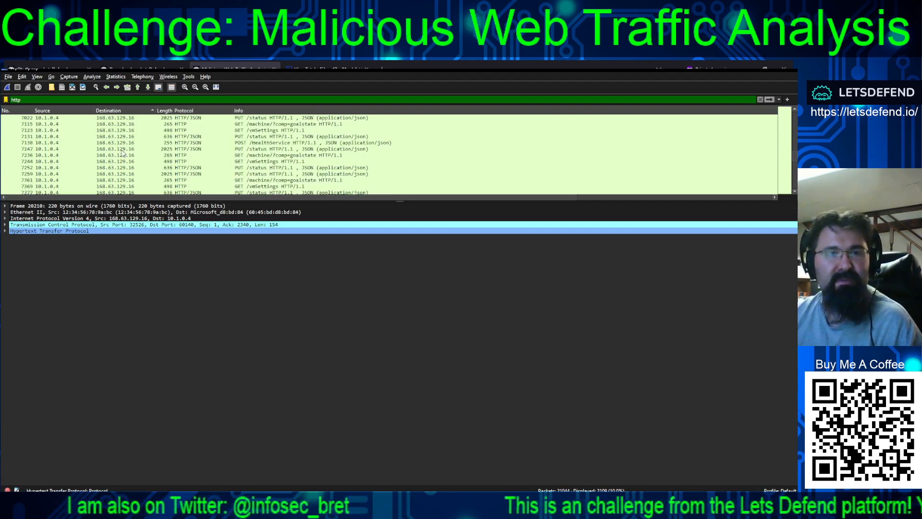
scroll(124, 157, "down", 15)
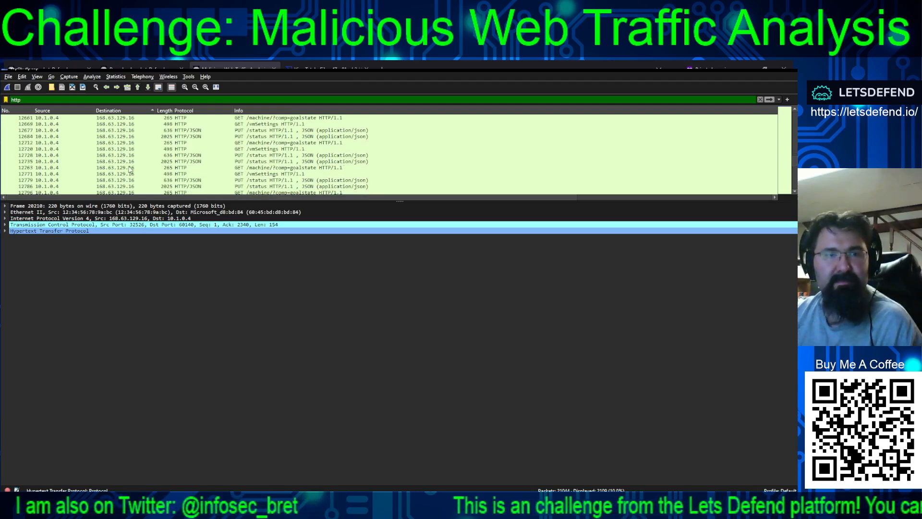
scroll(795, 165, "up", 20)
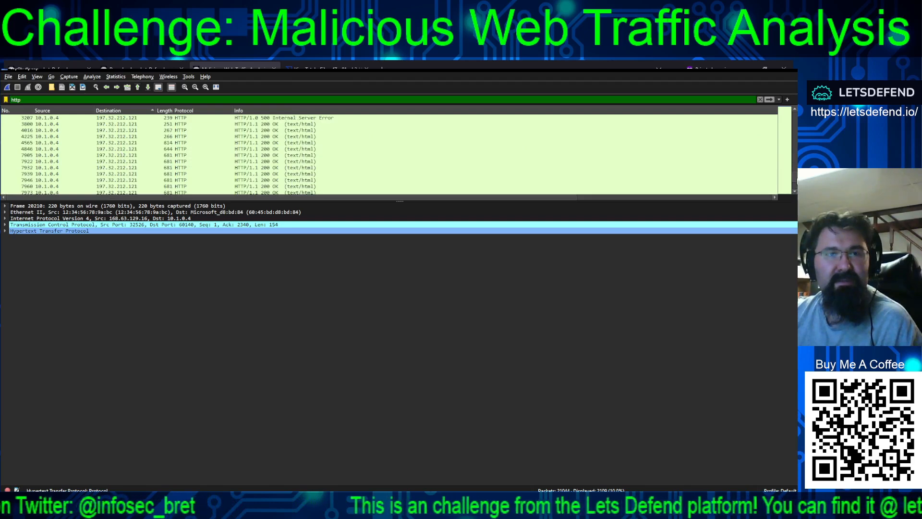
scroll(490, 144, "down", 5)
scroll(298, 161, "down", 3)
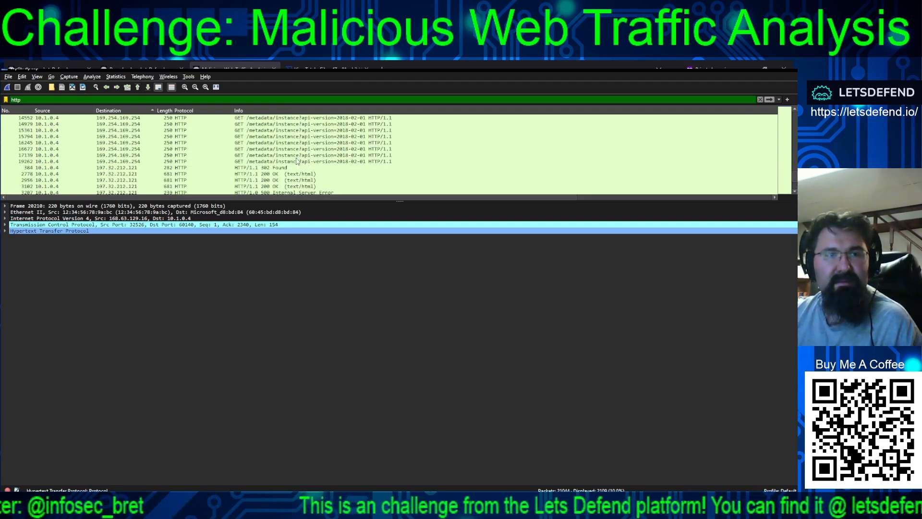
left_click(254, 150)
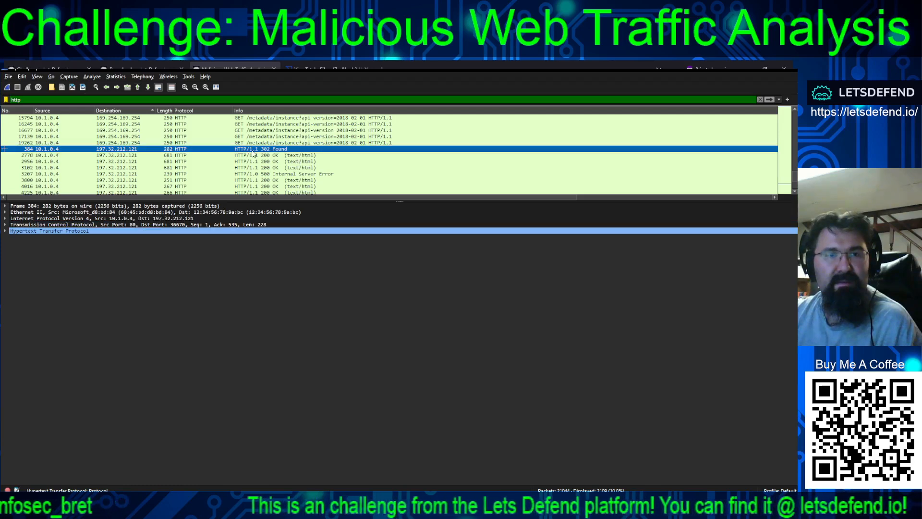
left_click(5, 231)
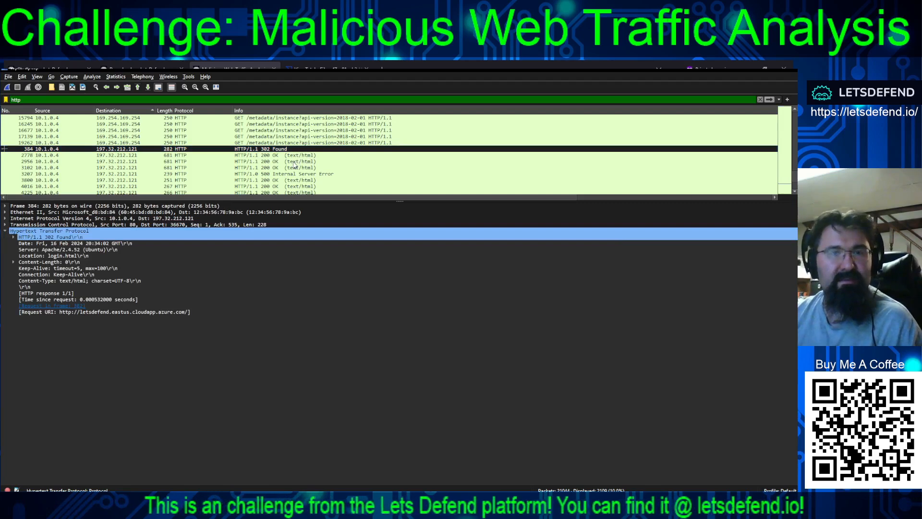
Find a 200 OK login.php response to 197.32.212.121 (packet 9834), expand its HTML text data, and examine the login form line
scroll(288, 161, "up", 3)
scroll(272, 163, "down", 5)
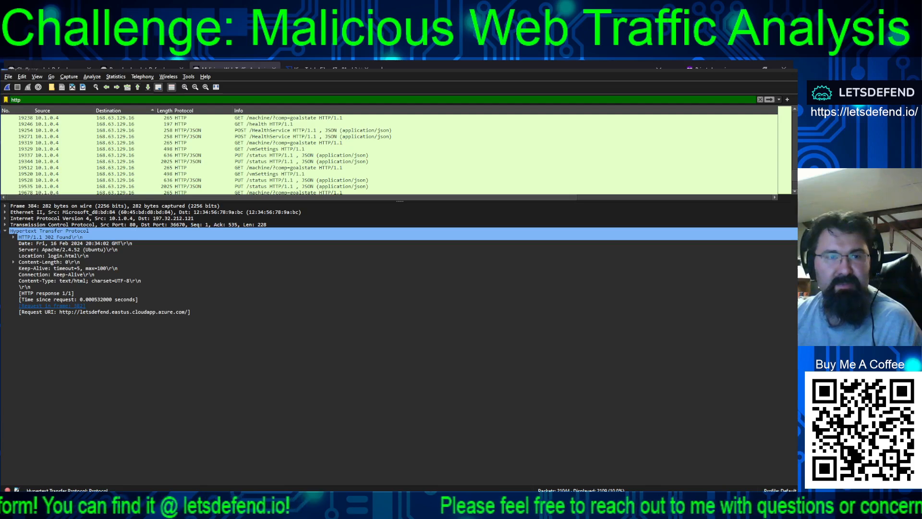
scroll(269, 164, "up", 10)
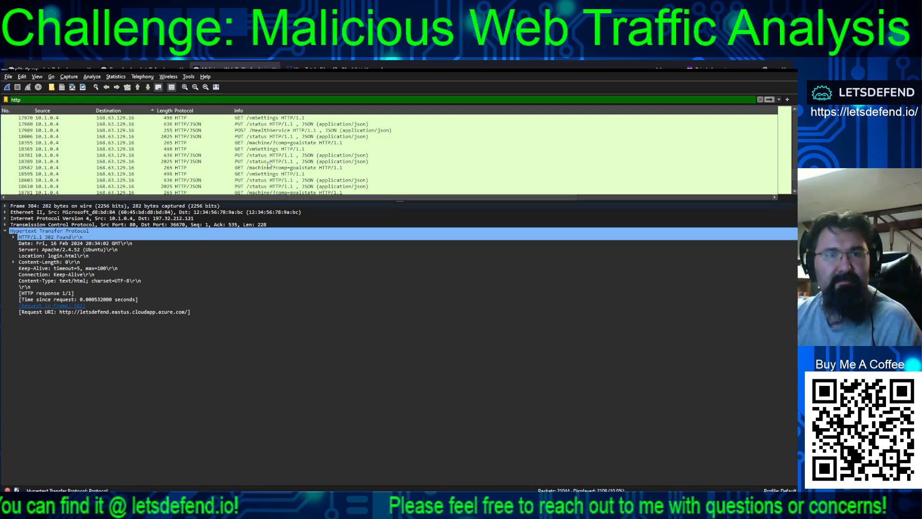
scroll(269, 164, "up", 10)
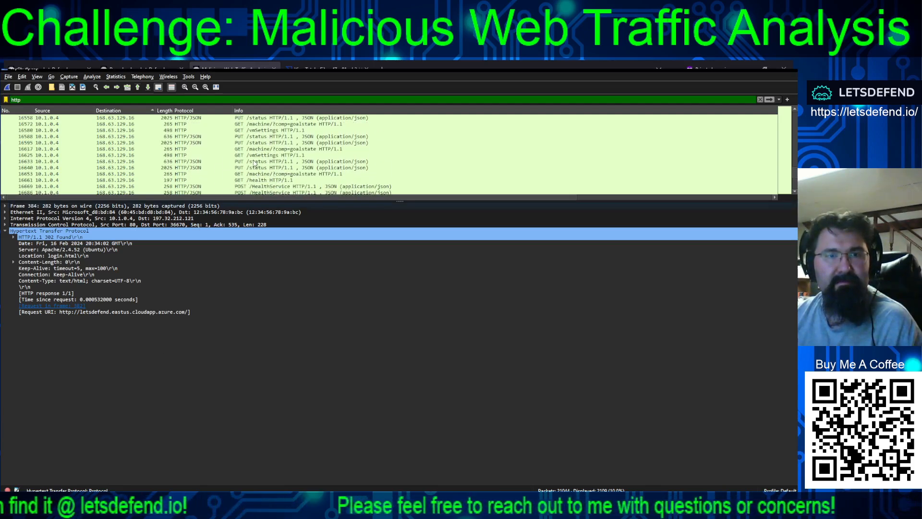
scroll(256, 164, "down", 4)
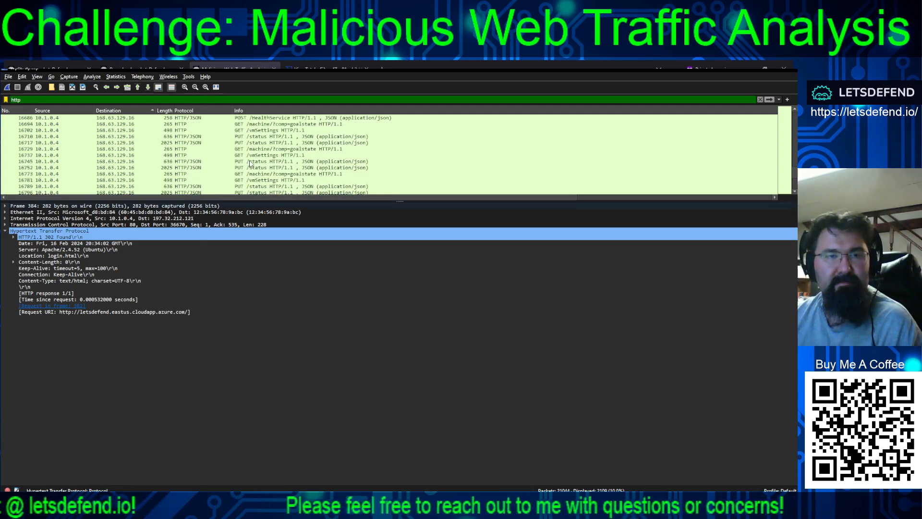
scroll(250, 164, "up", 15)
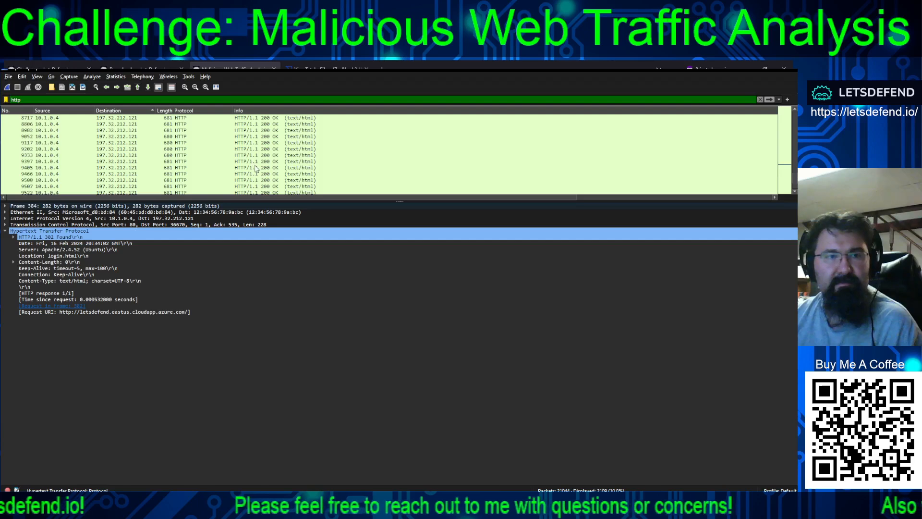
scroll(256, 169, "down", 5)
left_click(137, 144)
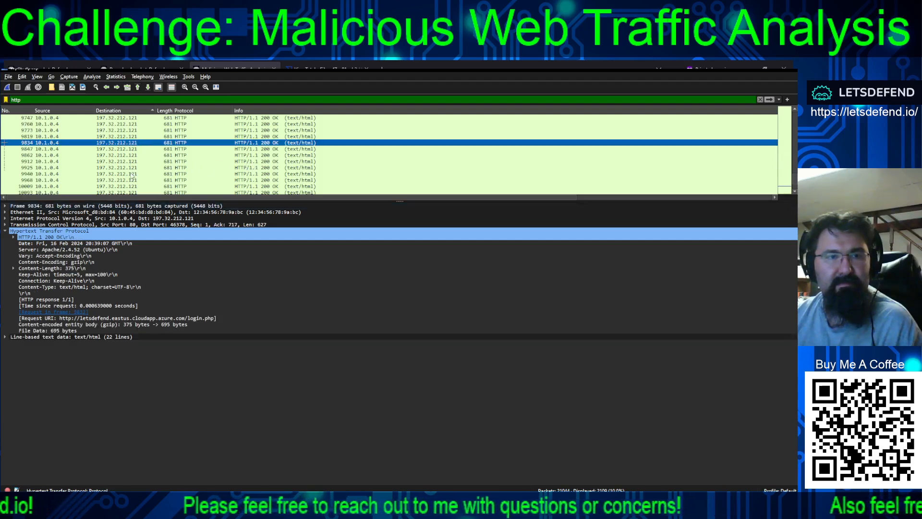
left_click(6, 339)
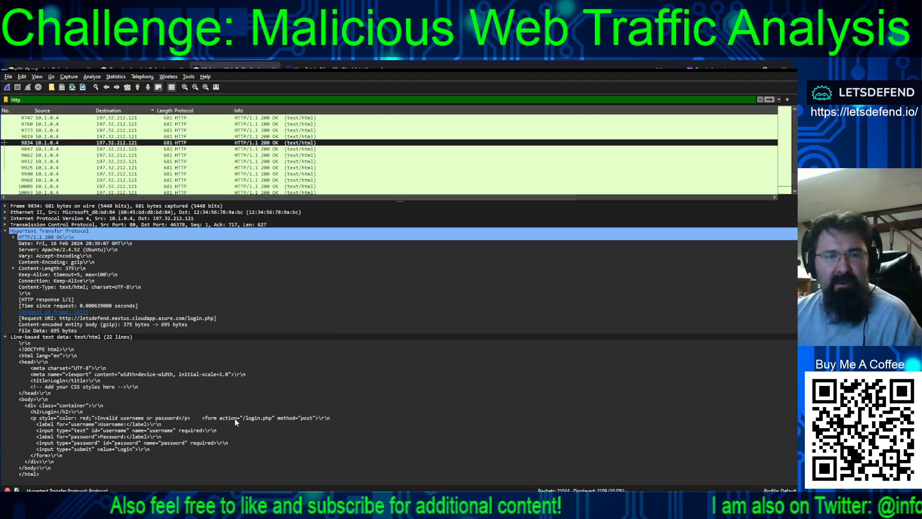
left_click(274, 419)
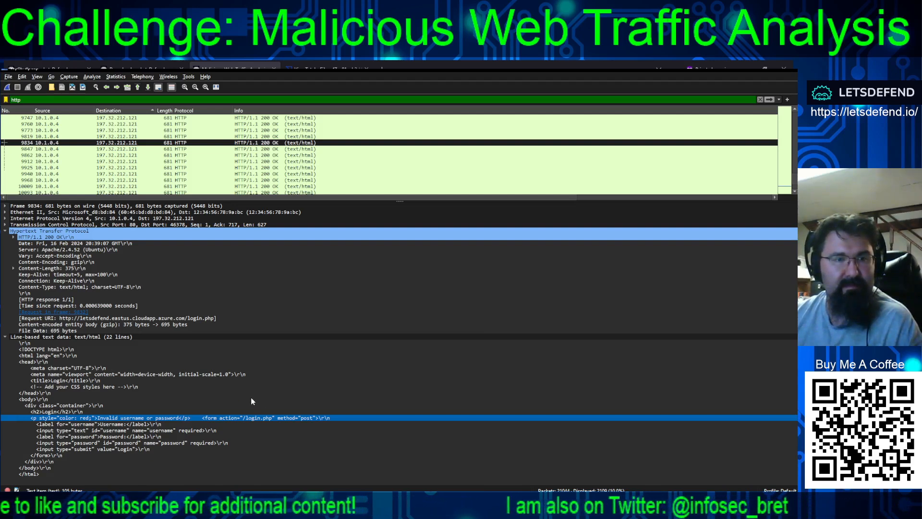
Open packet 16809, the dashboard/view.php response to 62.114.220.119, and read through its HTML source
scroll(237, 171, "down", 10)
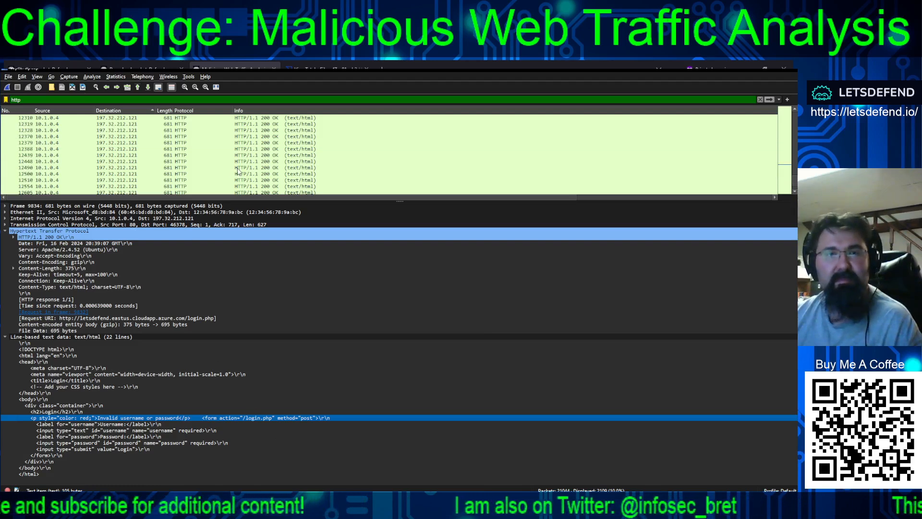
scroll(237, 173, "down", 5)
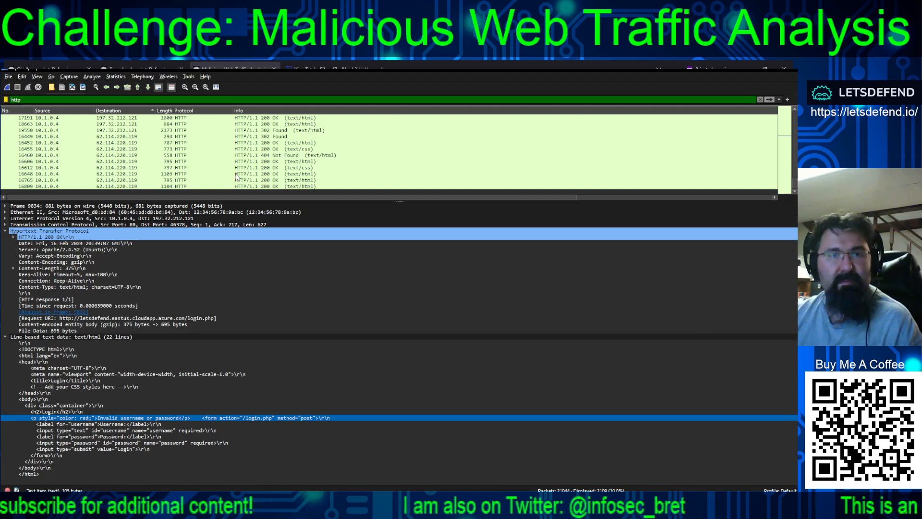
left_click(265, 187)
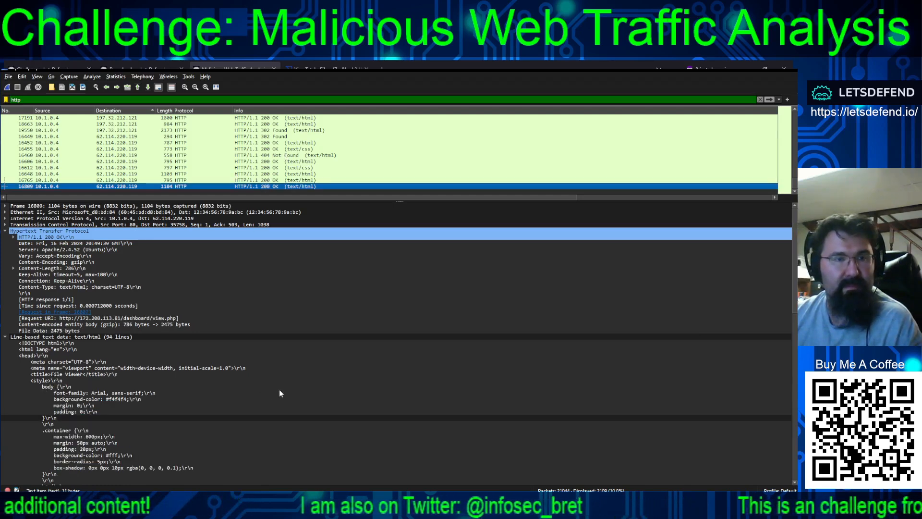
scroll(286, 387, "down", 5)
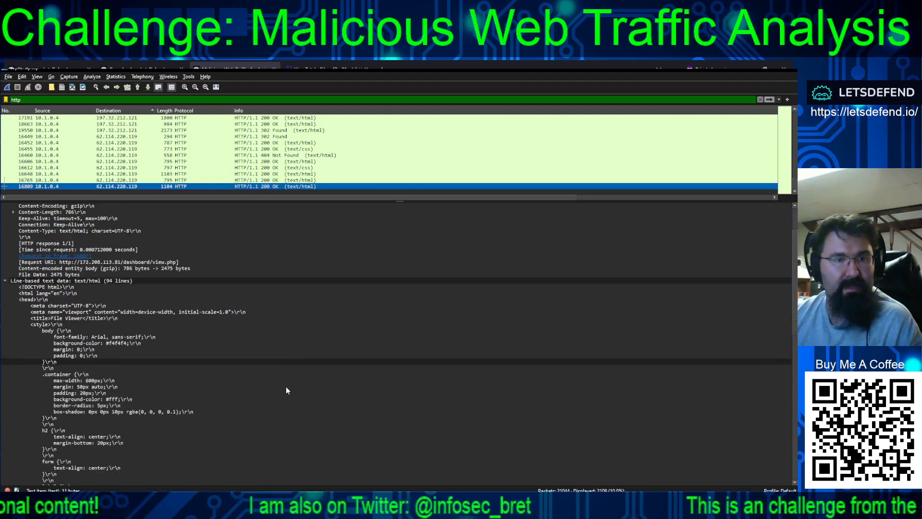
scroll(287, 388, "down", 18)
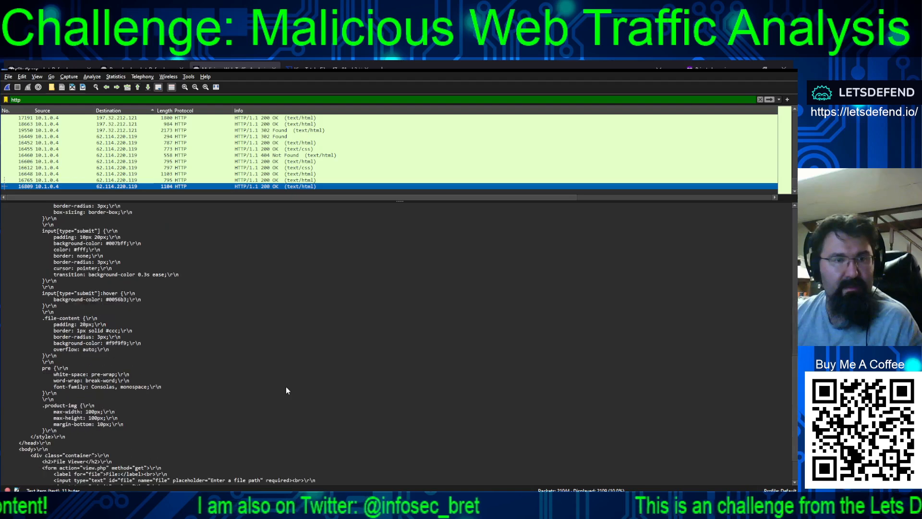
scroll(286, 388, "up", 20)
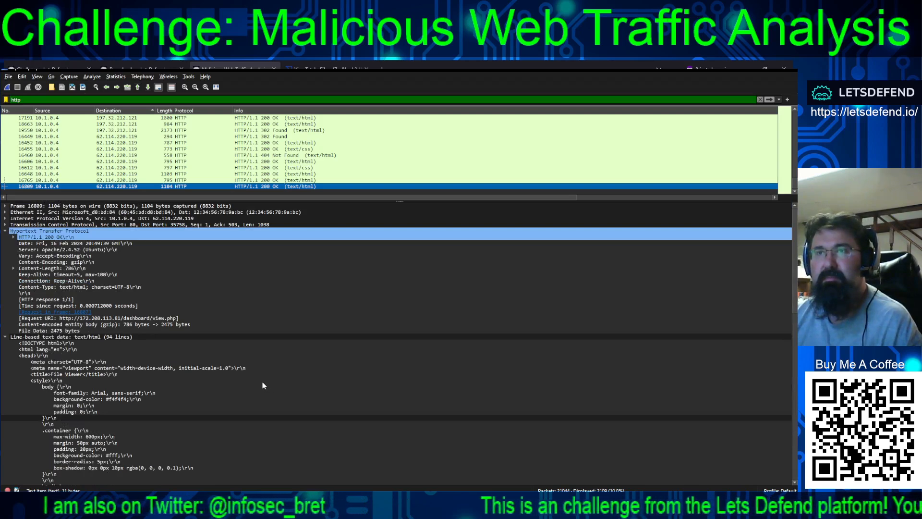
Check the login.php response in packet 14257, and open the conversation statistics to select the IPv4 exchange between 10.1.0.4 and 168.63.129.16
scroll(278, 183, "up", 5)
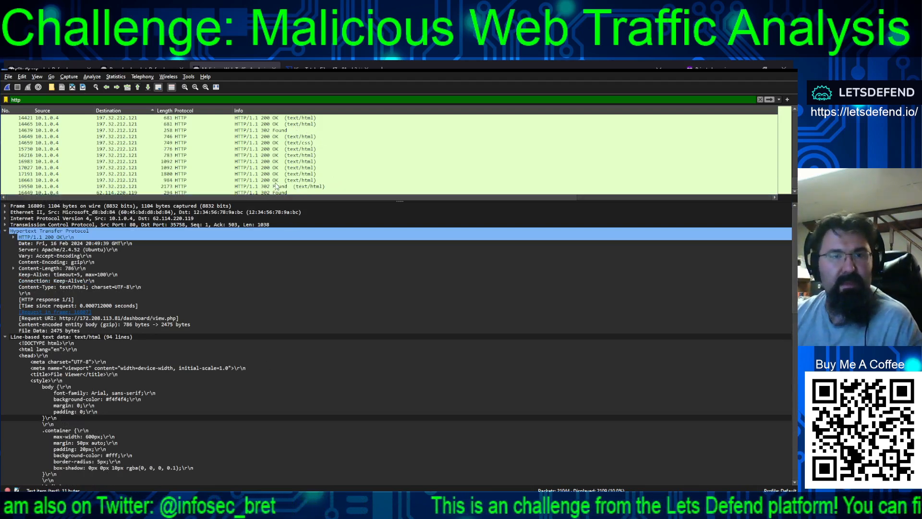
left_click(275, 143)
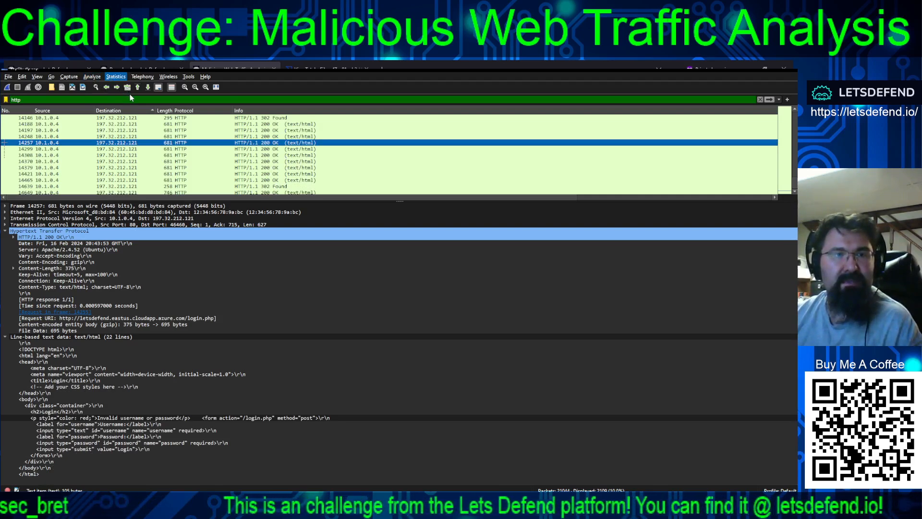
left_click(108, 151)
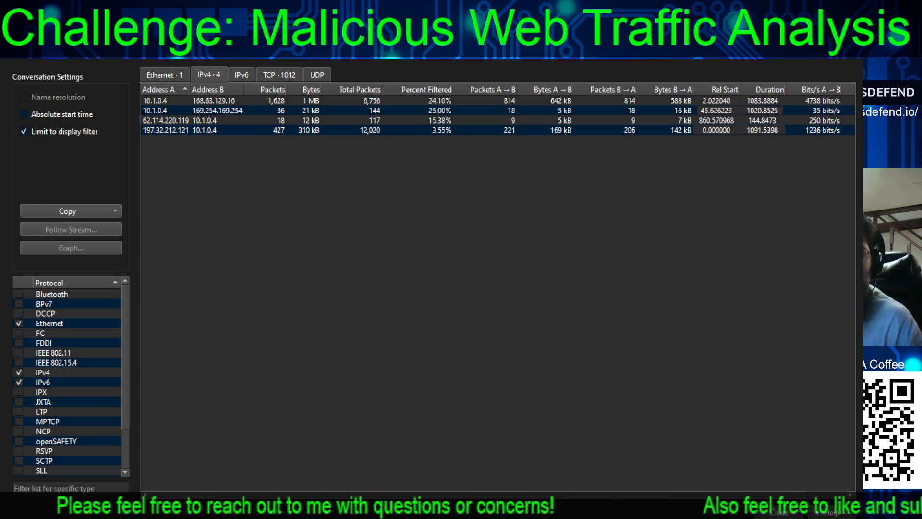
left_click(213, 101)
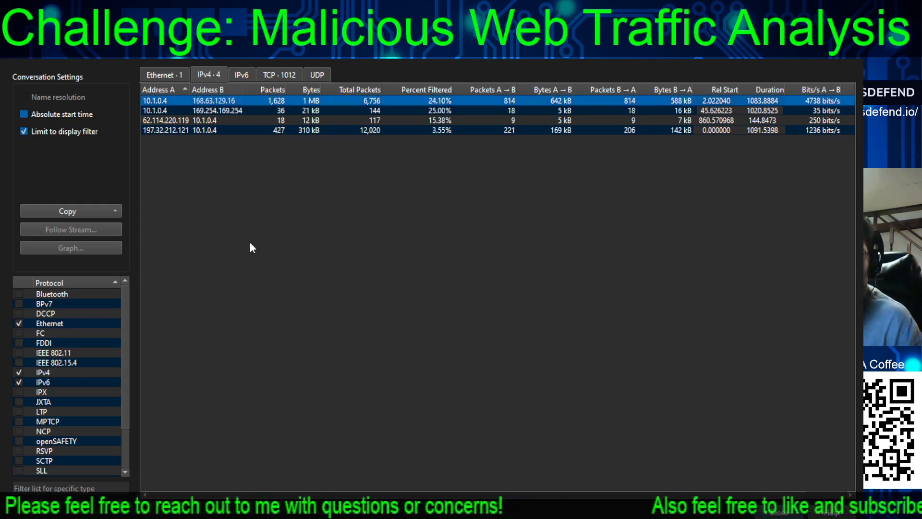
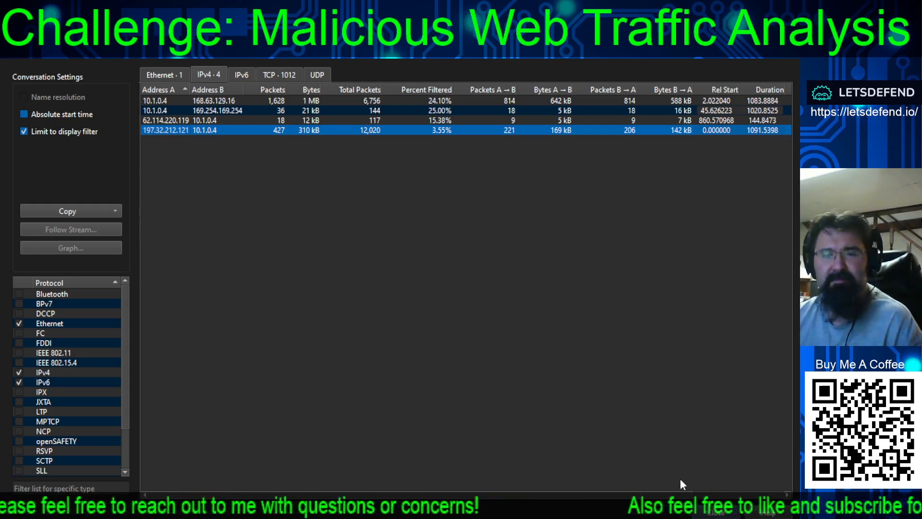
Close the conversation statistics and filter the packets with http && ip.addr == 197.32.212.121
left_click(716, 512)
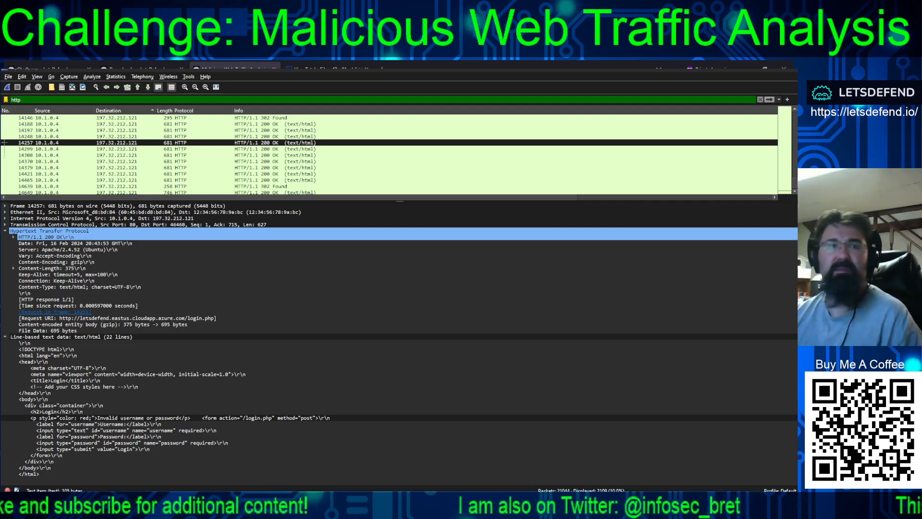
left_click(41, 99)
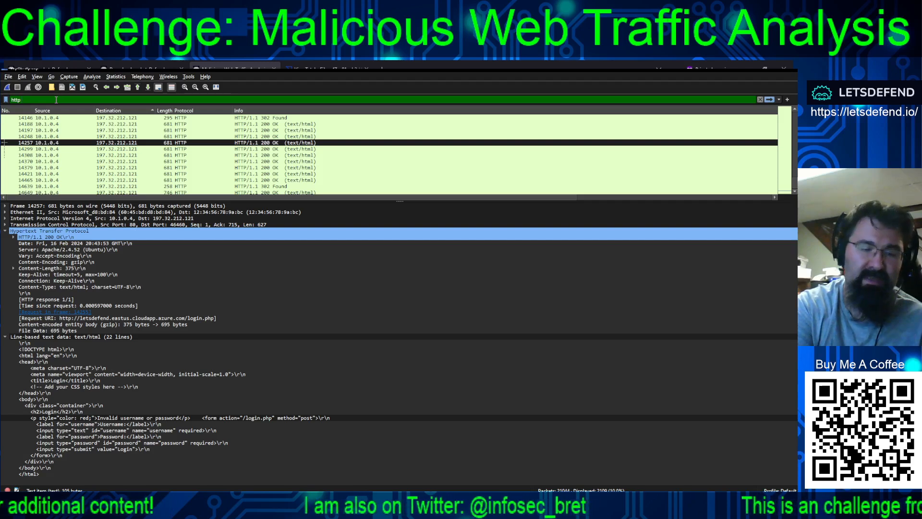
type("&&")
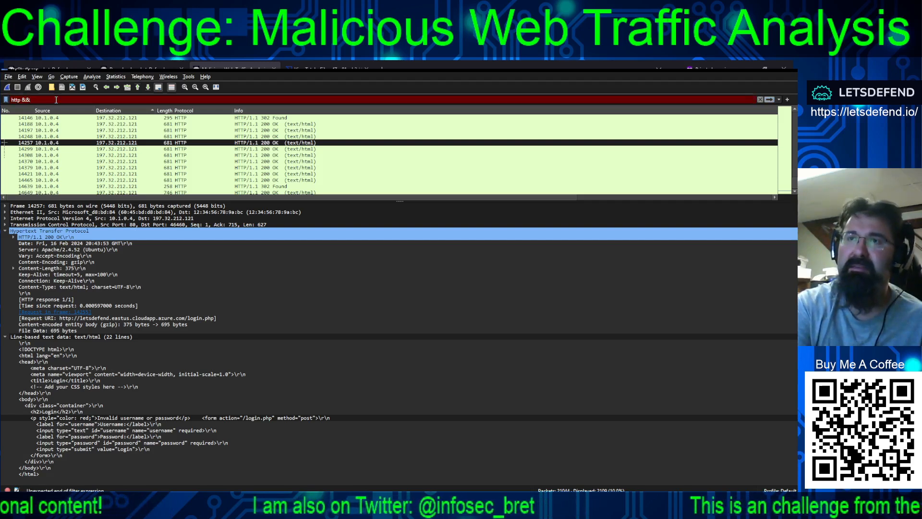
type(" ip")
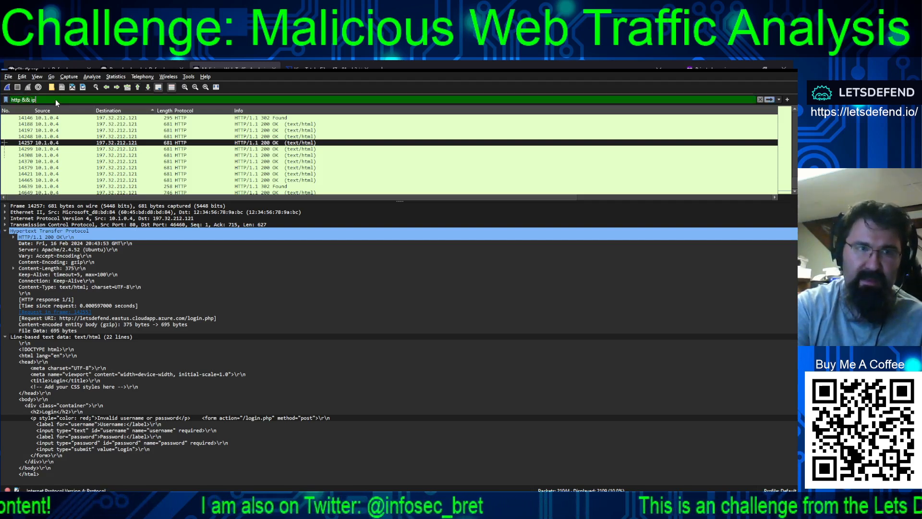
type(".a")
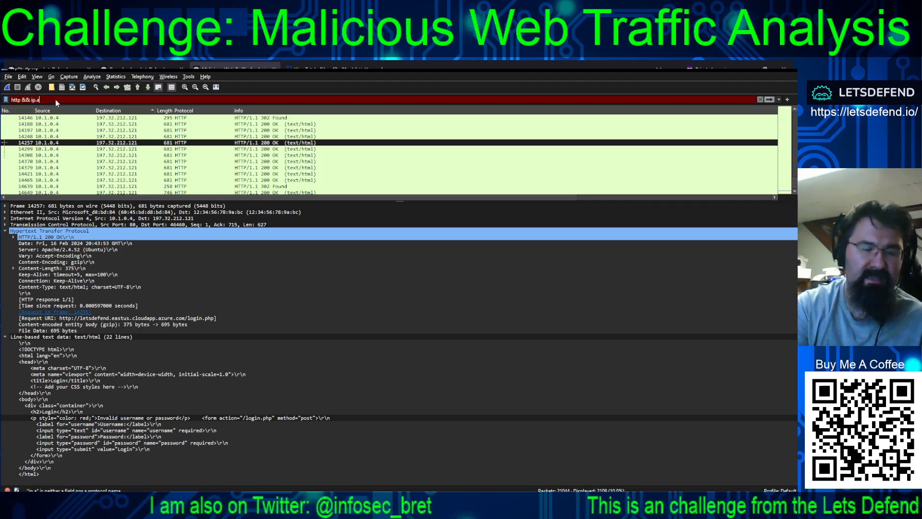
type("ddr")
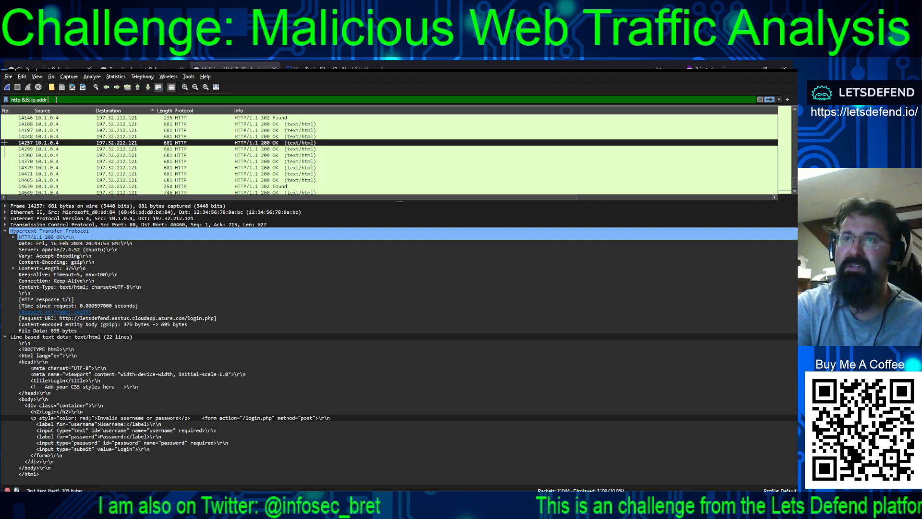
type(" ==")
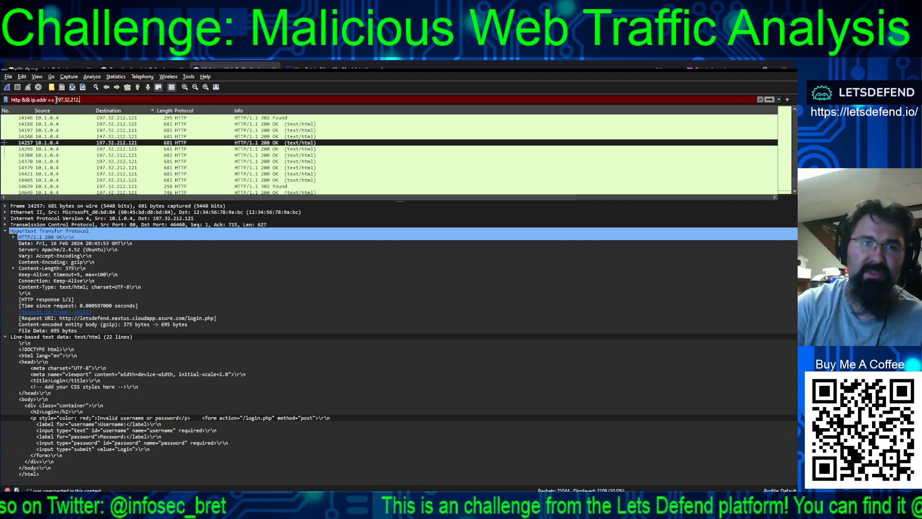
type("197.32.212.121")
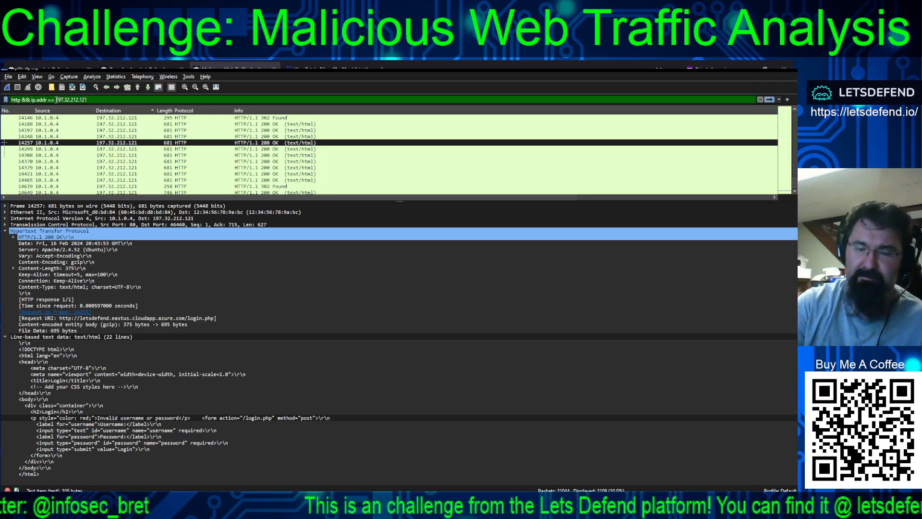
key("Return")
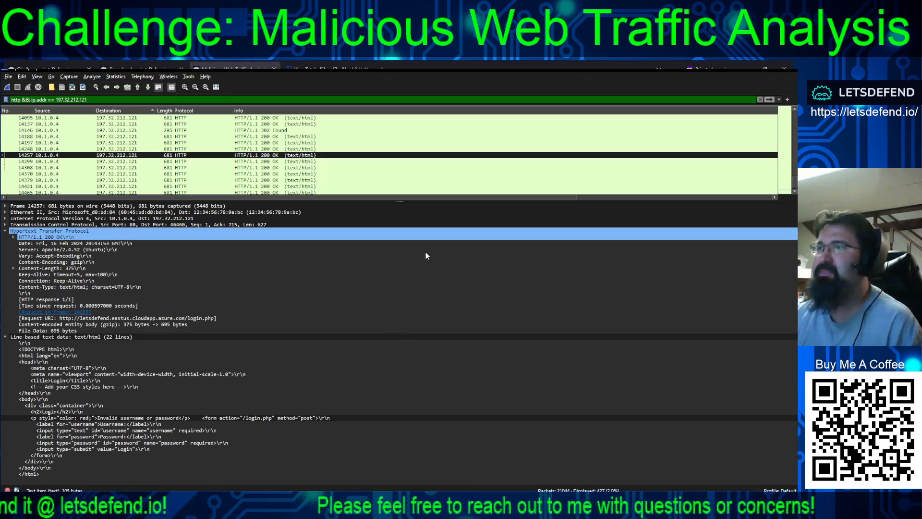
Look through the first login.php POST requests from 197.32.212.121, the register.php GET request in packet 3206, and the login attempts further down
left_click_drag(794, 186, 793, 108)
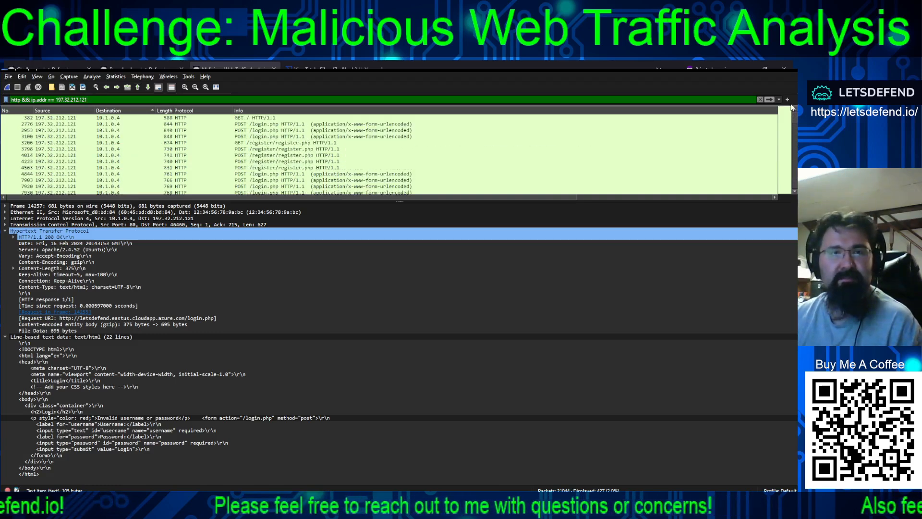
left_click(302, 124)
left_click(303, 130)
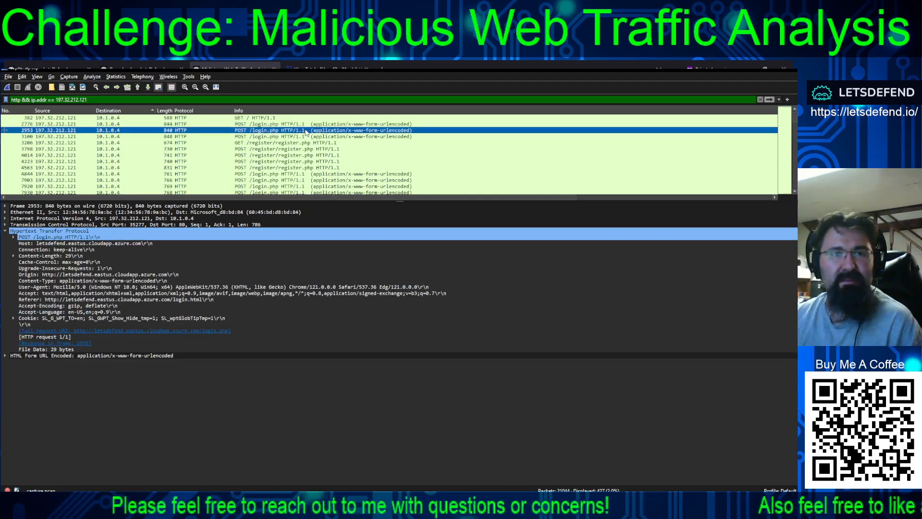
left_click(304, 137)
left_click(291, 144)
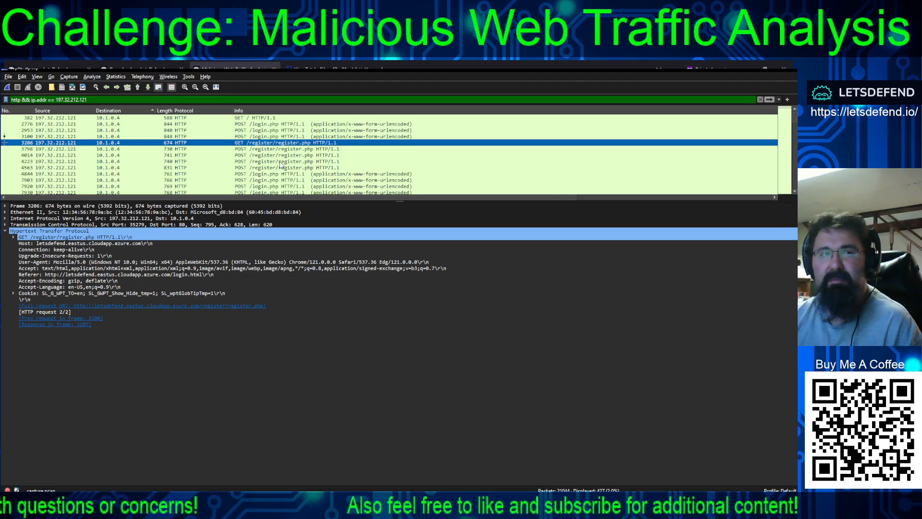
scroll(275, 138, "down", 4)
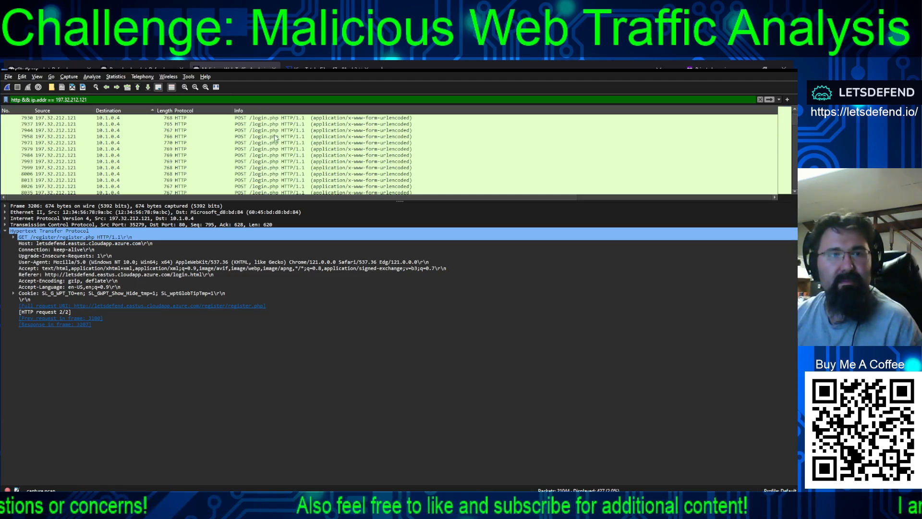
scroll(276, 138, "down", 20)
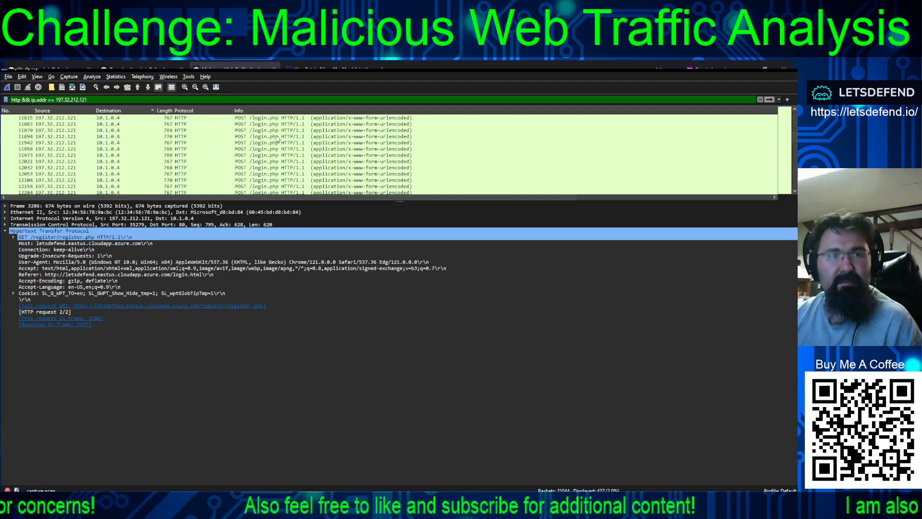
scroll(276, 138, "up", 5)
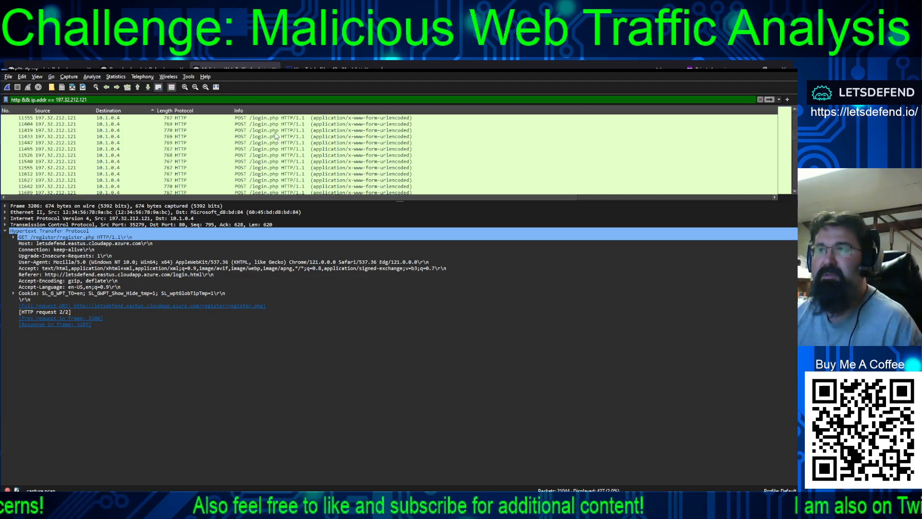
scroll(276, 136, "up", 20)
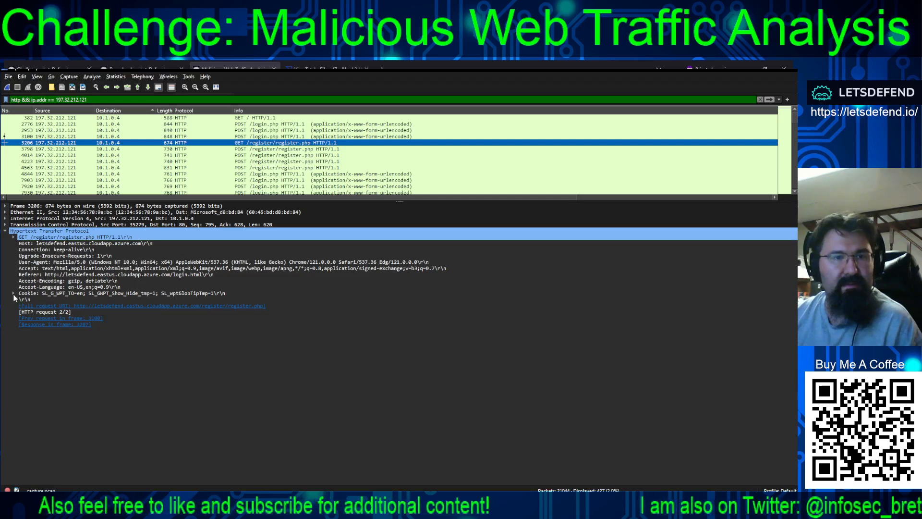
Expand the data section of packet 3798 and compare the four POST requests to /register/register.php
left_click(261, 149)
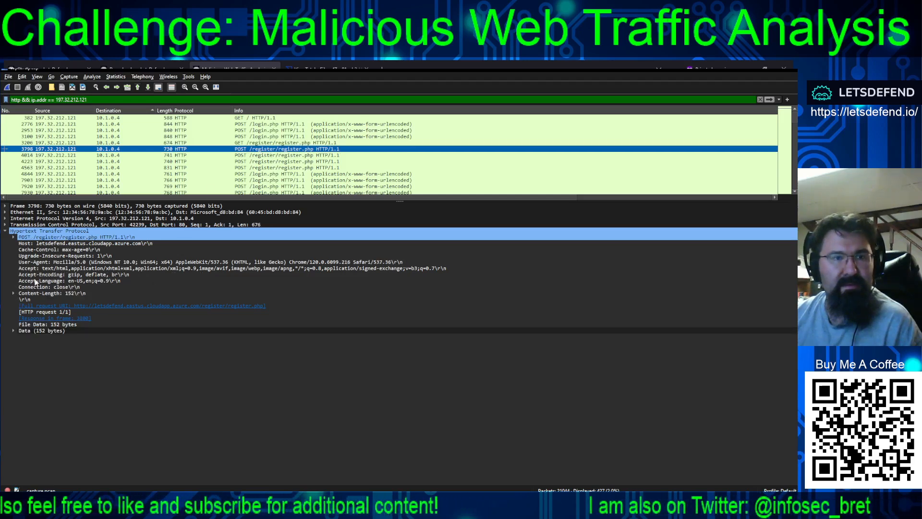
left_click(14, 331)
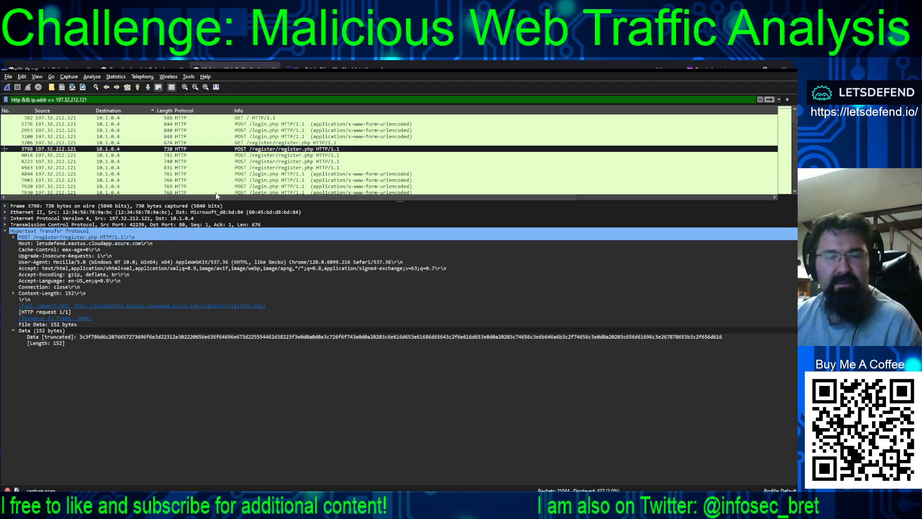
left_click(256, 156)
left_click(267, 162)
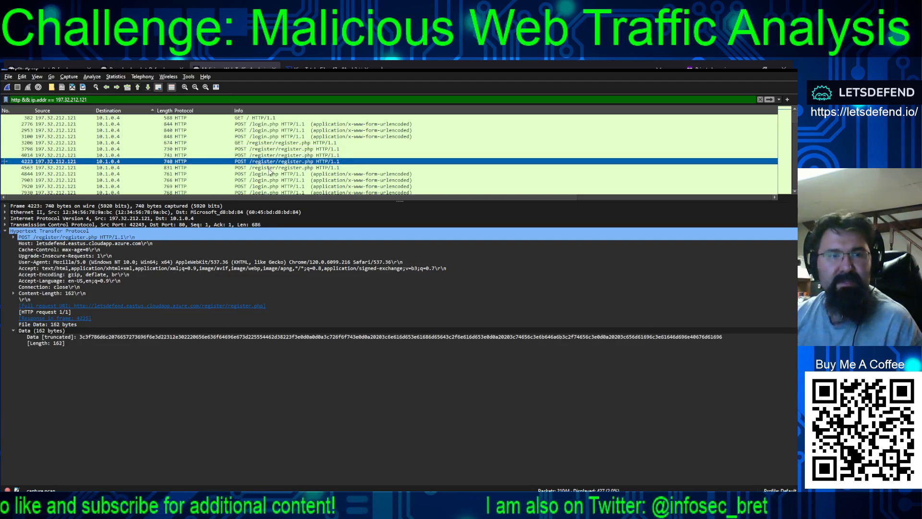
left_click(270, 168)
Follow the TCP stream of packet 3206, examine the submitted login credentials and the server's response, and close the stream
left_click(267, 144)
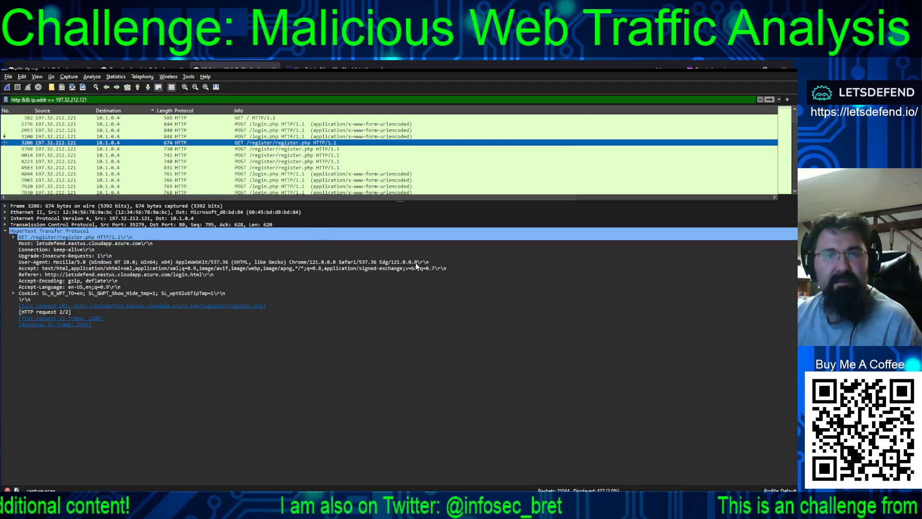
key("ctrl+alt+shift+t")
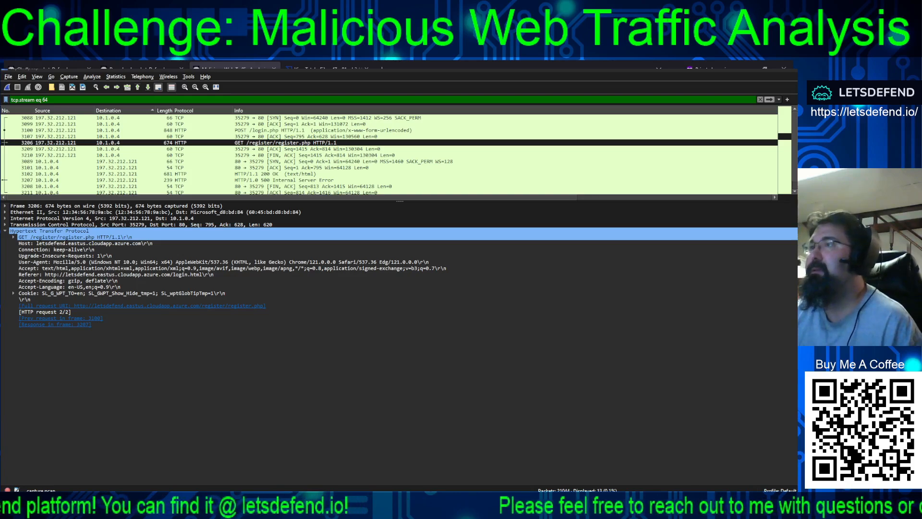
key("alt+Tab")
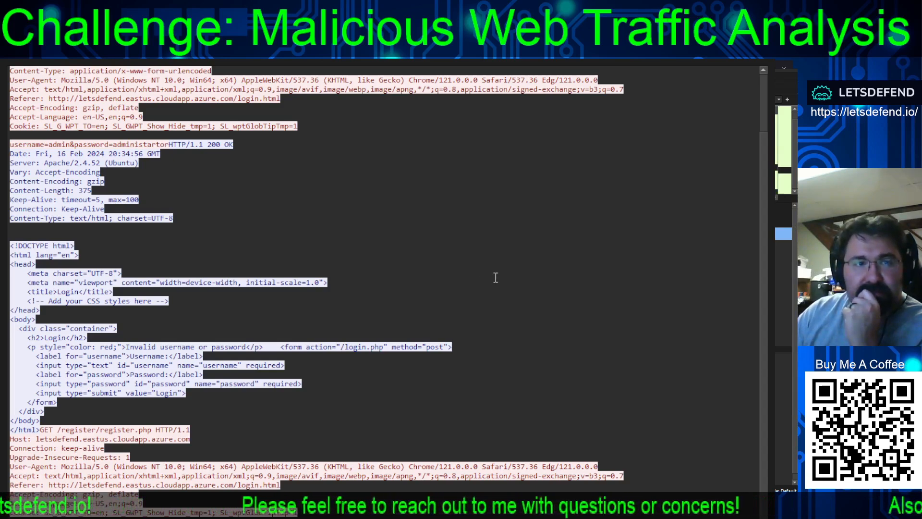
scroll(323, 336, "up", 2)
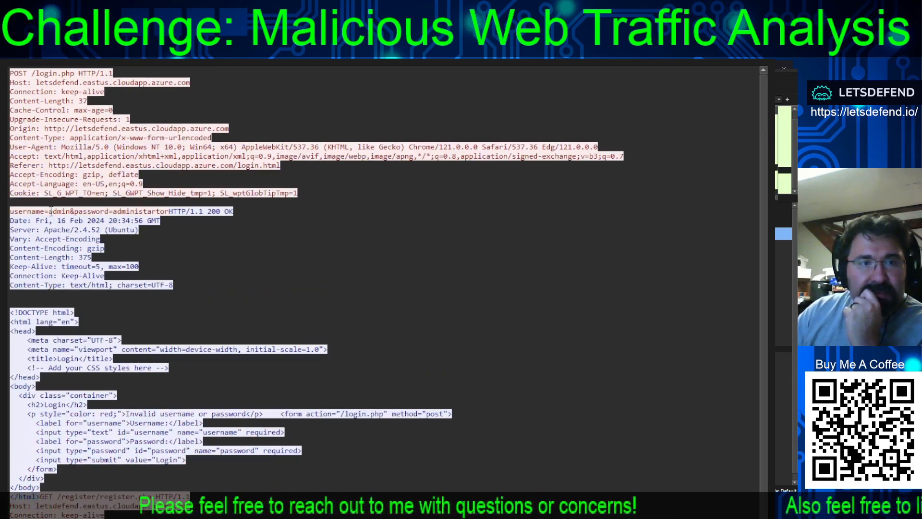
left_click_drag(45, 212, 169, 214)
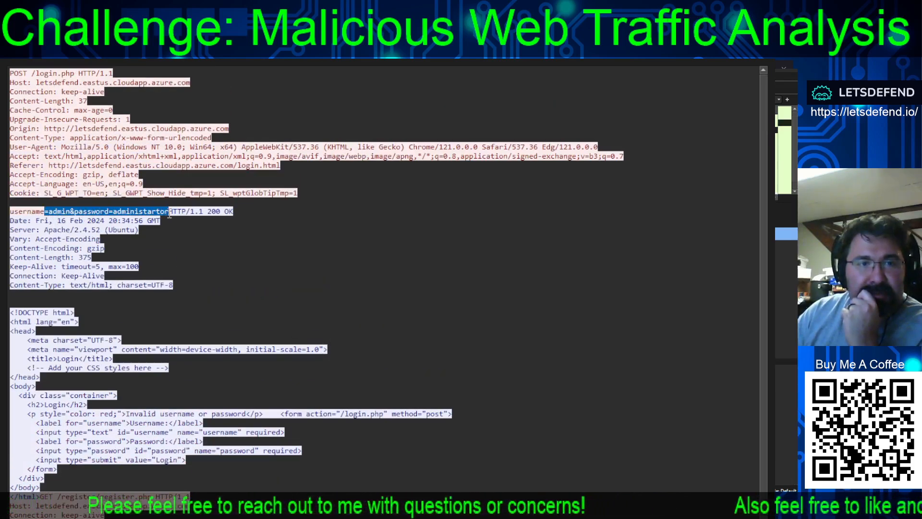
left_click(169, 218)
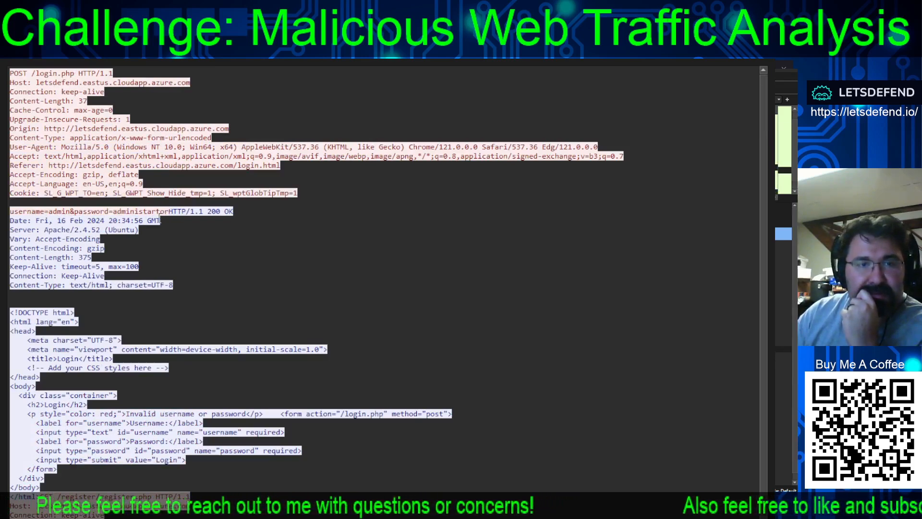
scroll(433, 409, "down", 2)
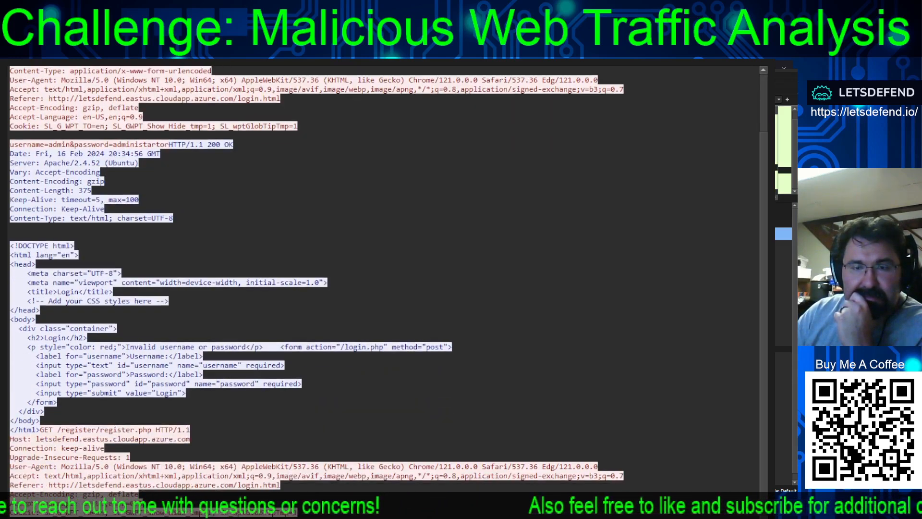
key("Escape")
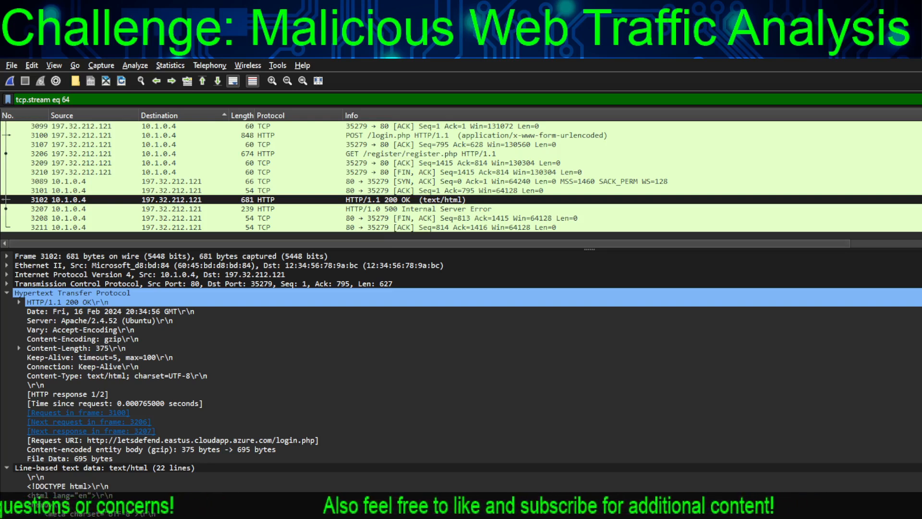
Restore the filter http && ip.addr == 197.32.212.121 and open packet 17189, the dashboard/view.php request for etc/passwd
key("Down")
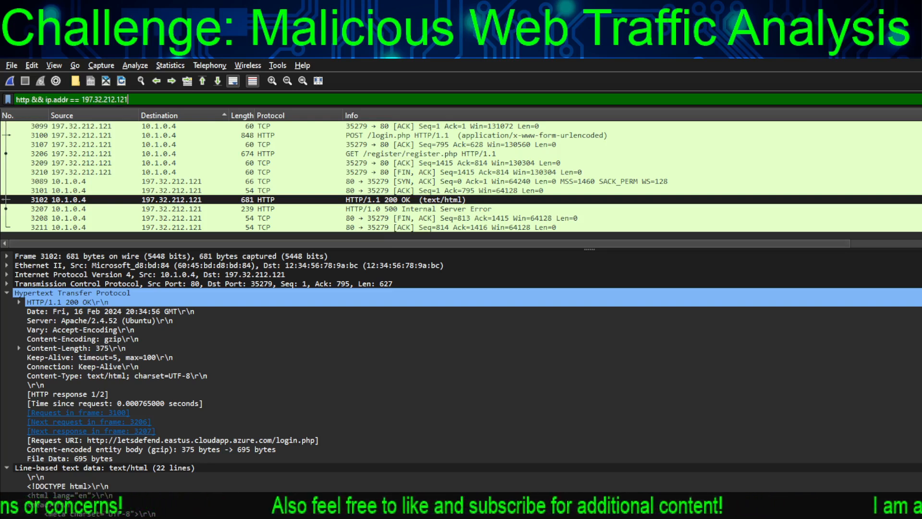
key("Return")
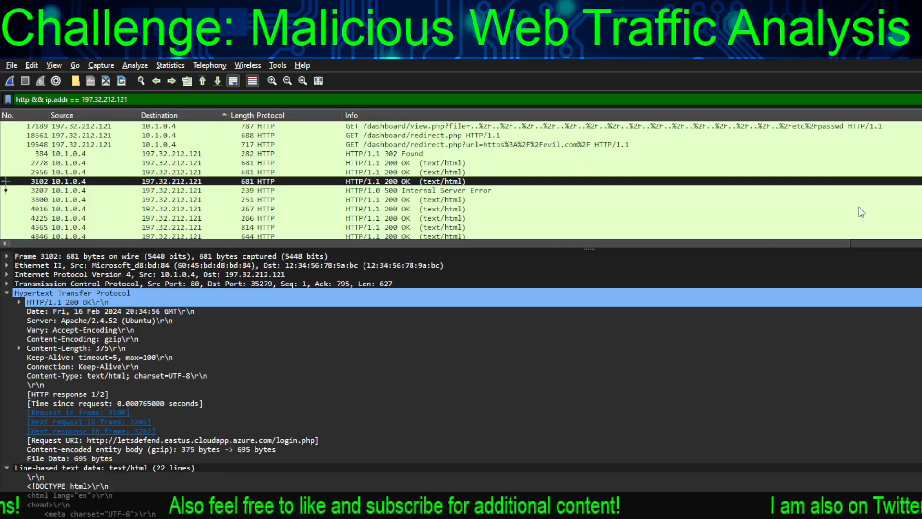
scroll(459, 205, "up", 10)
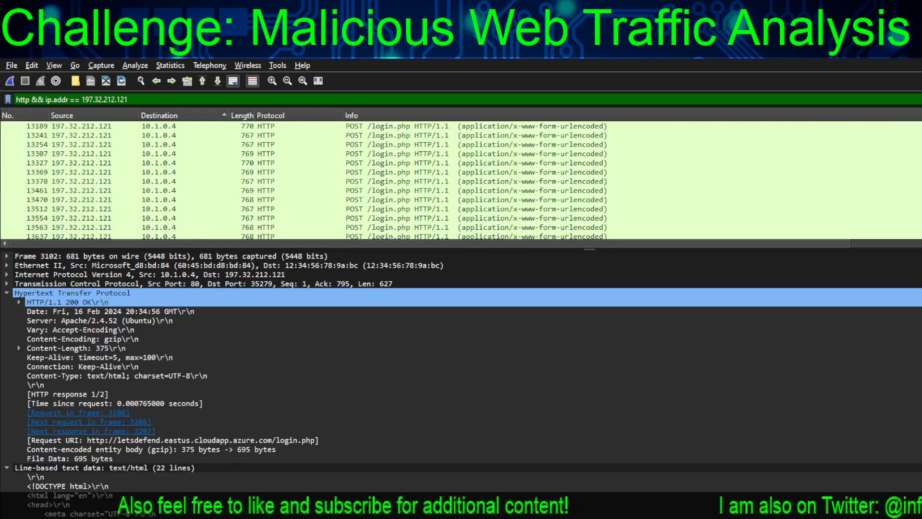
scroll(461, 180, "down", 9)
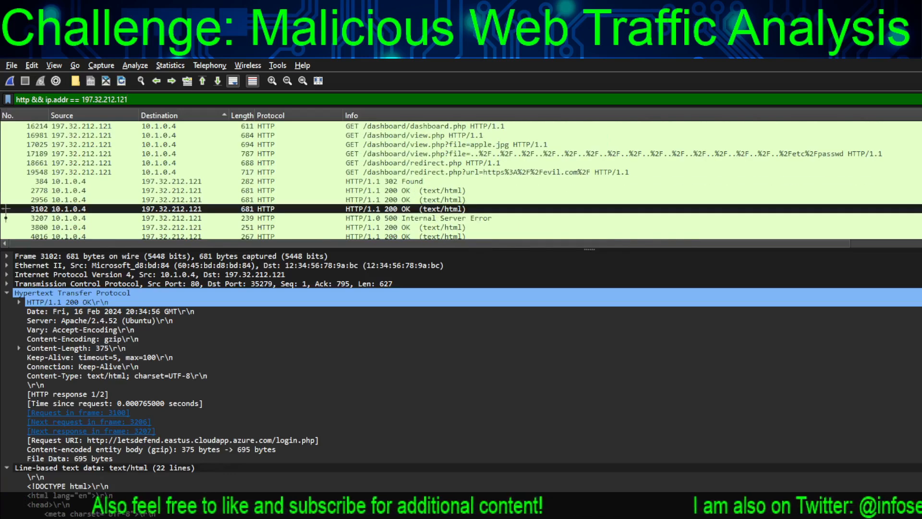
left_click(781, 154)
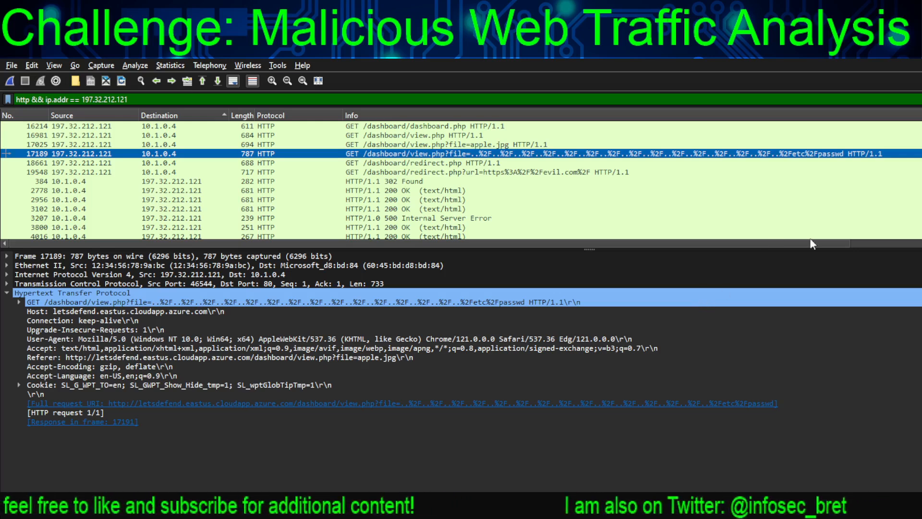
Open packet 3798, the first POST request to /register/register.php, and follow its TCP stream
scroll(468, 177, "up", 10)
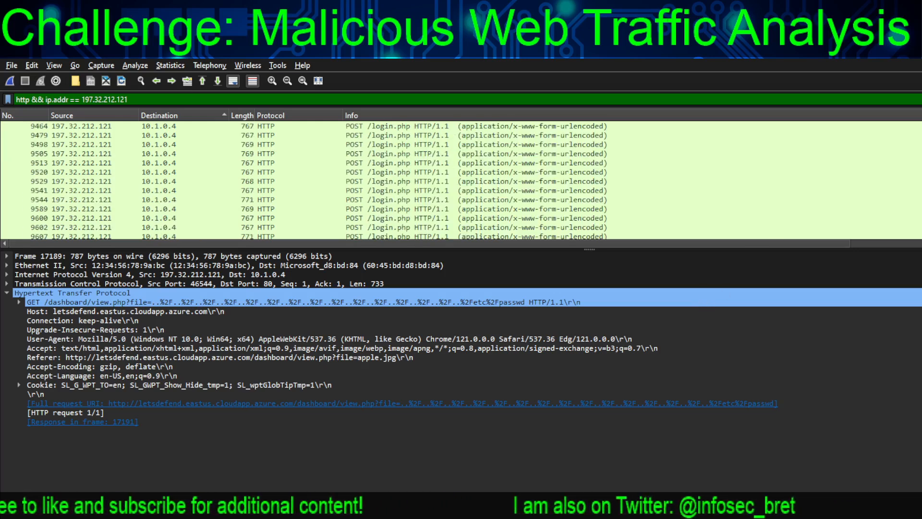
left_click(468, 173)
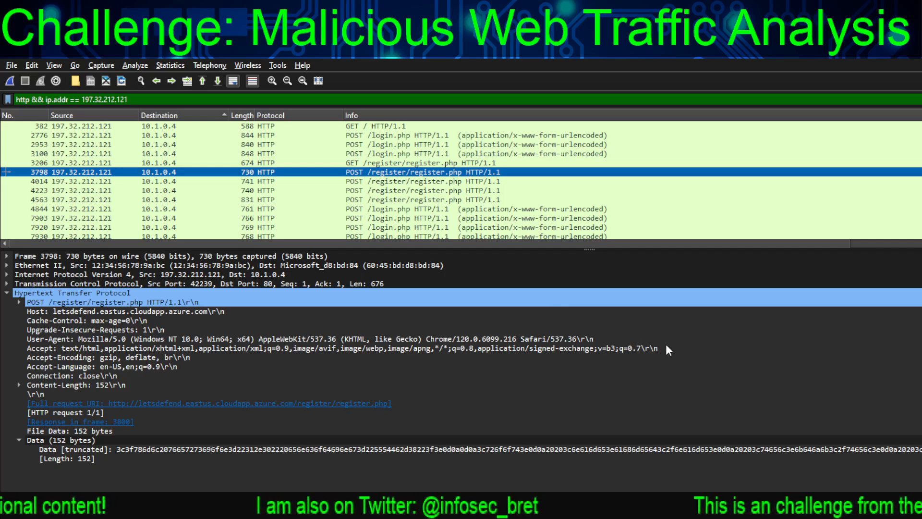
key("ctrl+alt+shift+t")
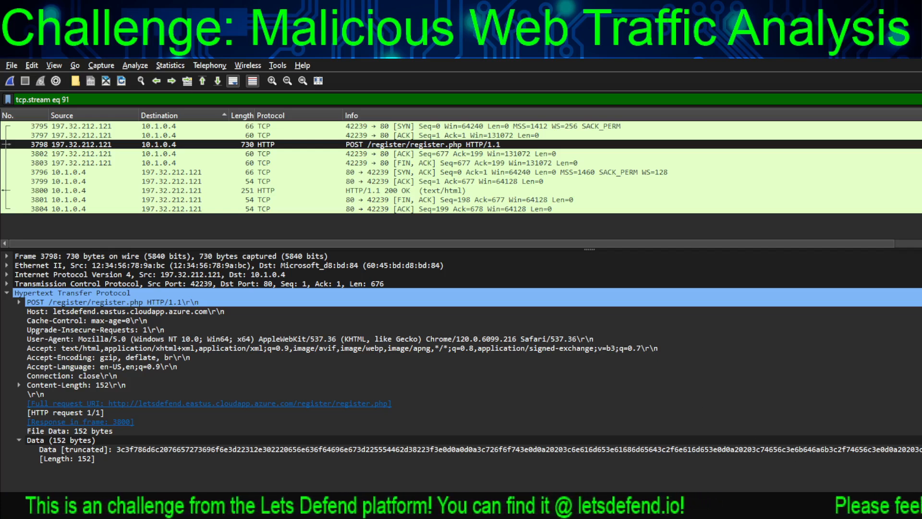
Close the followed TCP stream and restore the display filter http && ip.addr == 197.32.212.121
key("ctrl+q")
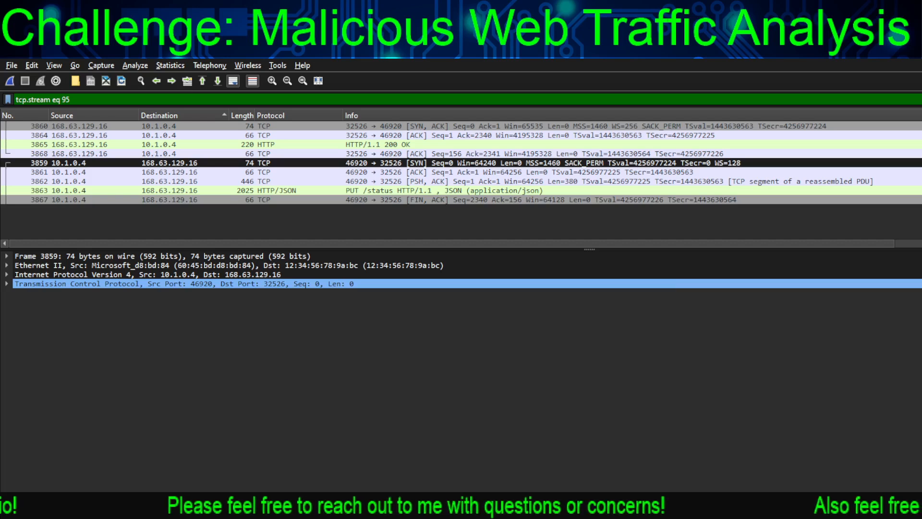
key("Escape")
left_click(70, 100)
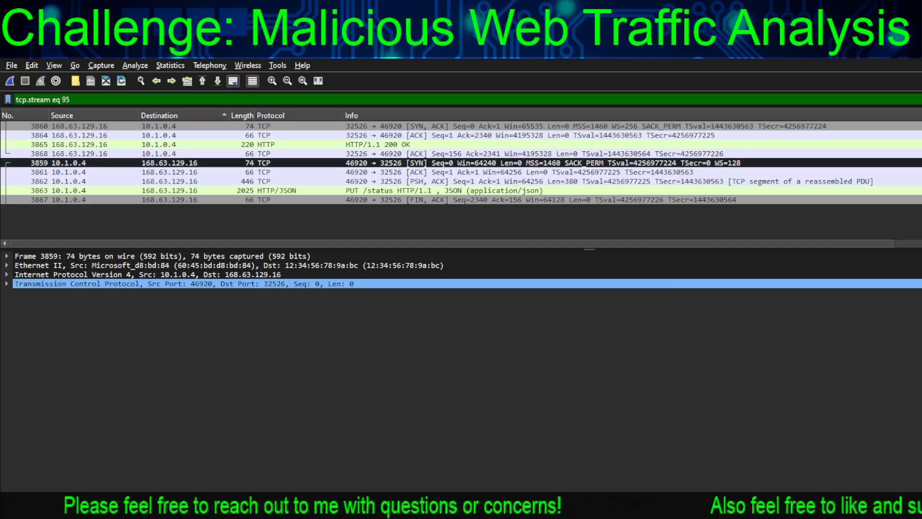
key("ctrl+a")
type("http && ip.addr == 197.32.212.121")
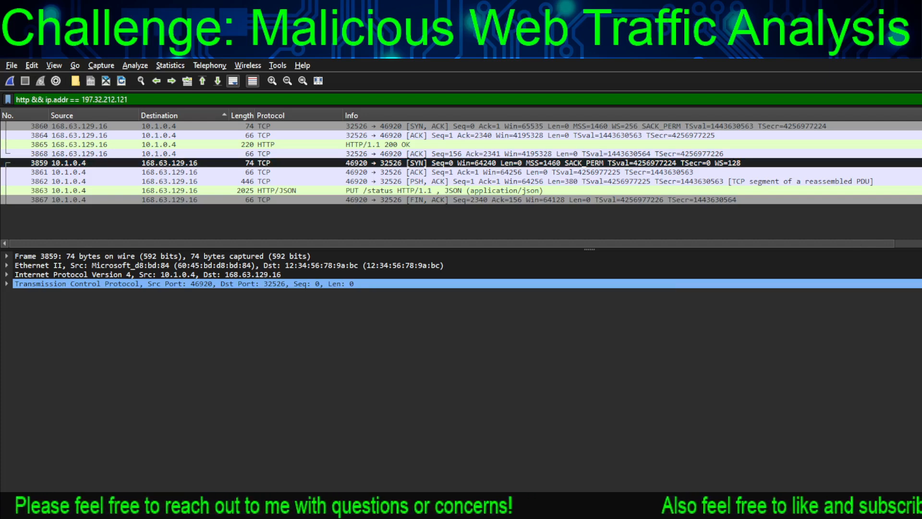
key("Return")
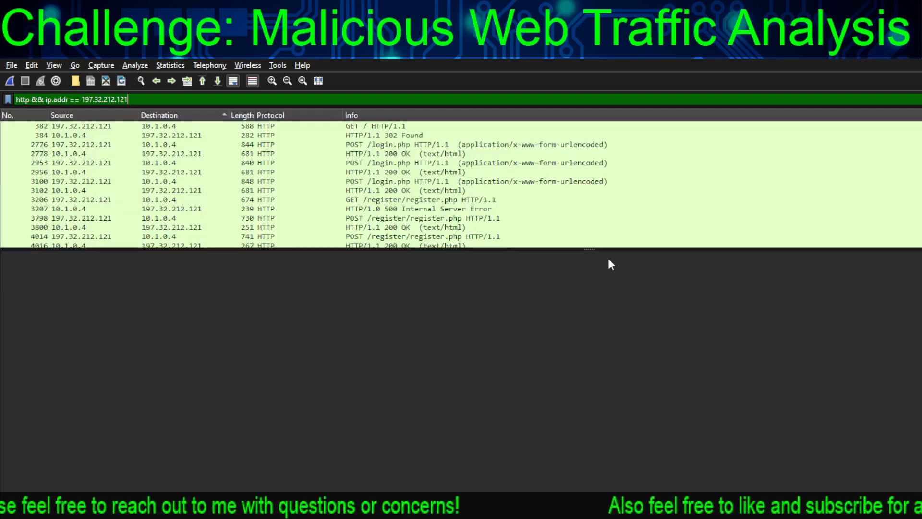
Open packet 4014, the second POST request to /register/register.php, examine its TCP stream, and close the stream
scroll(885, 189, "up", 9)
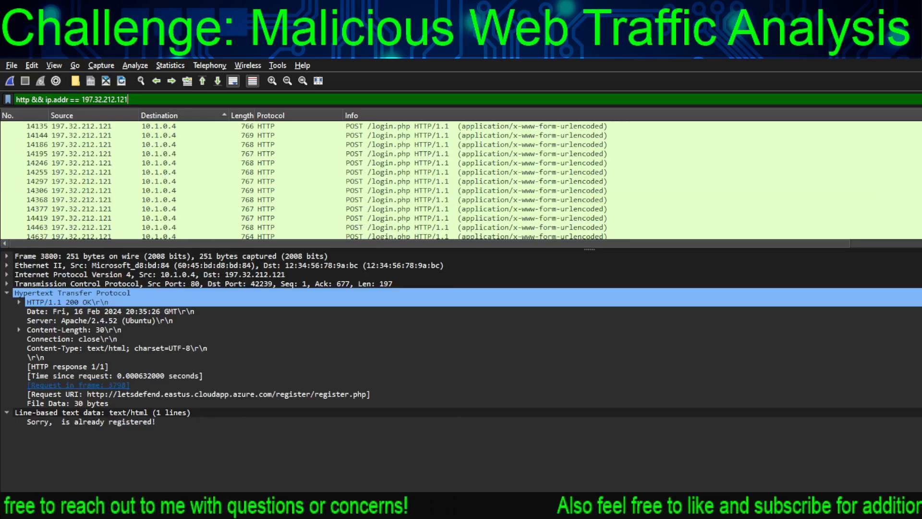
scroll(461, 181, "up", 3)
scroll(461, 181, "down", 3)
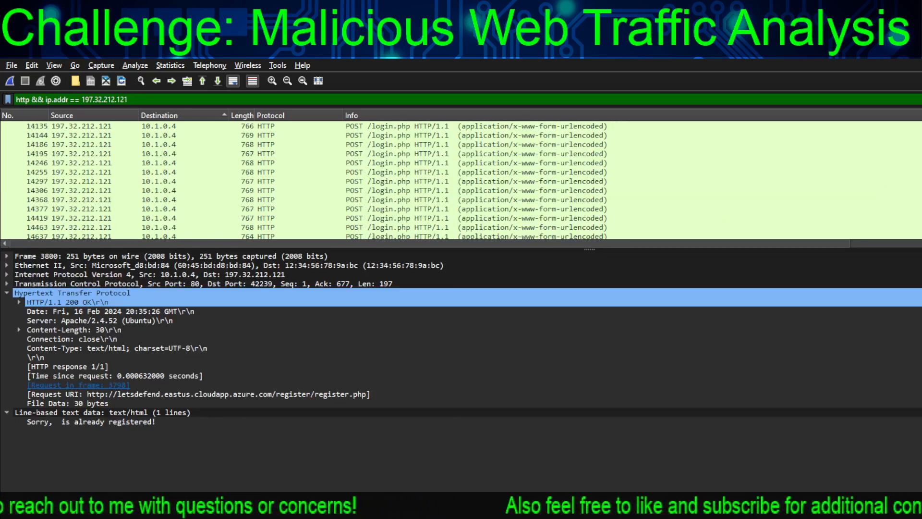
scroll(511, 179, "up", 15)
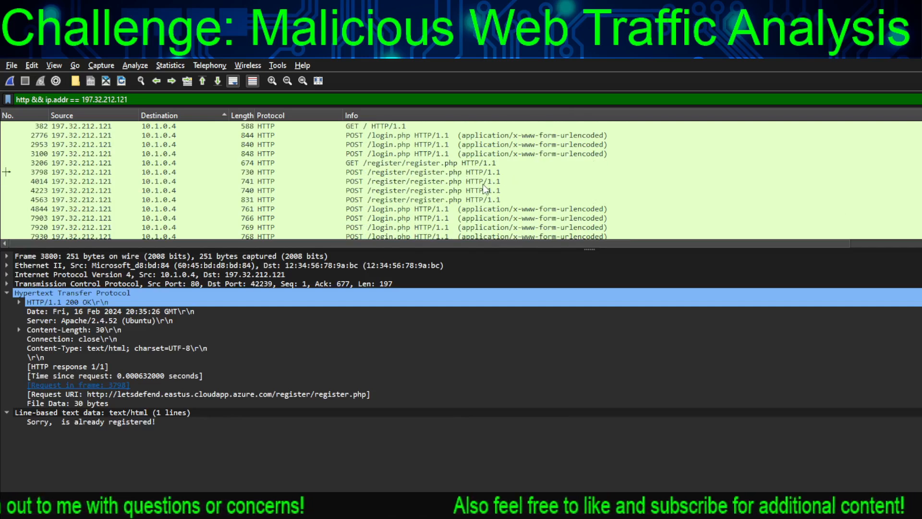
left_click(483, 183)
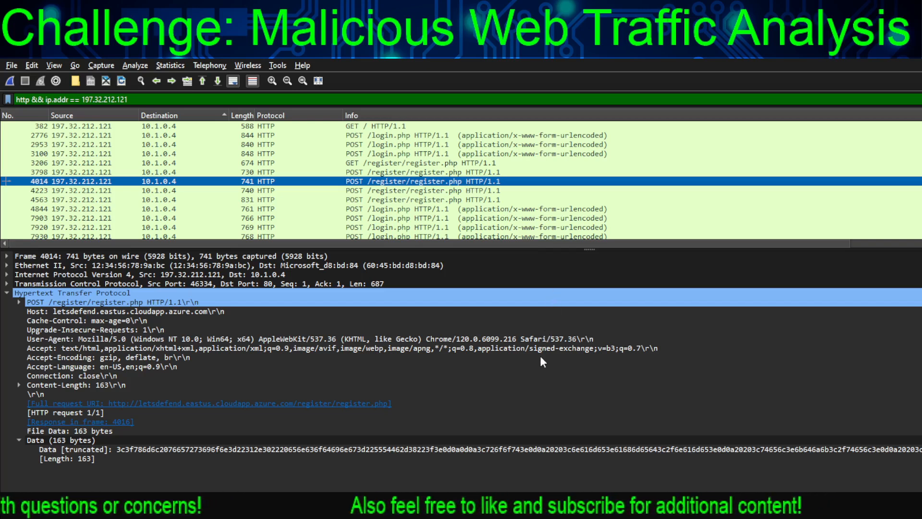
key("ctrl+r")
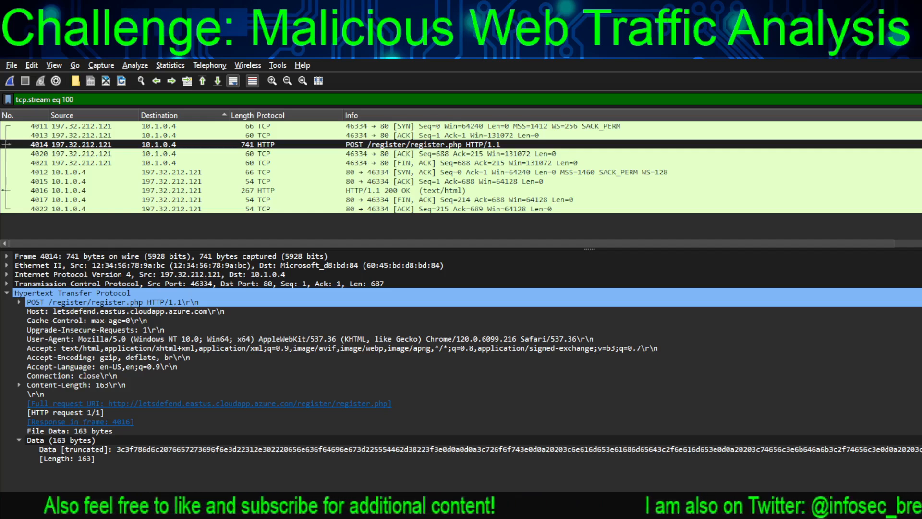
key("Escape")
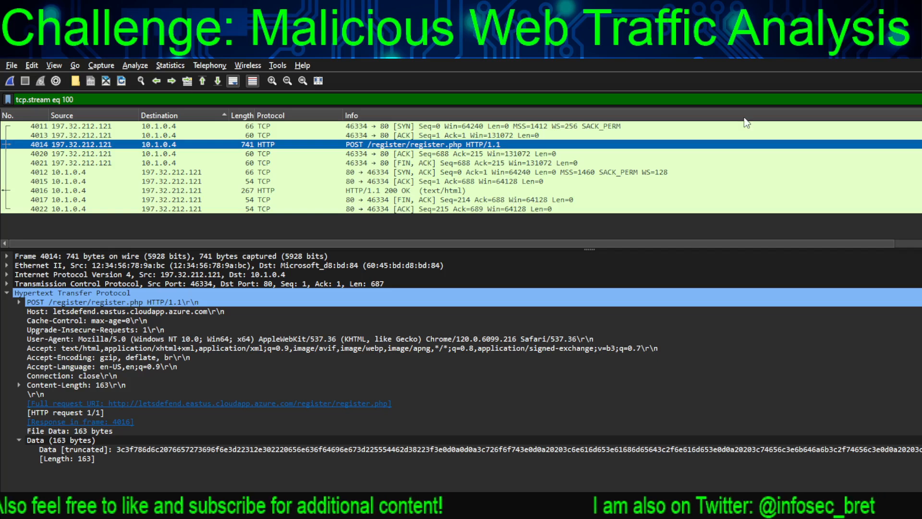
left_click(73, 100)
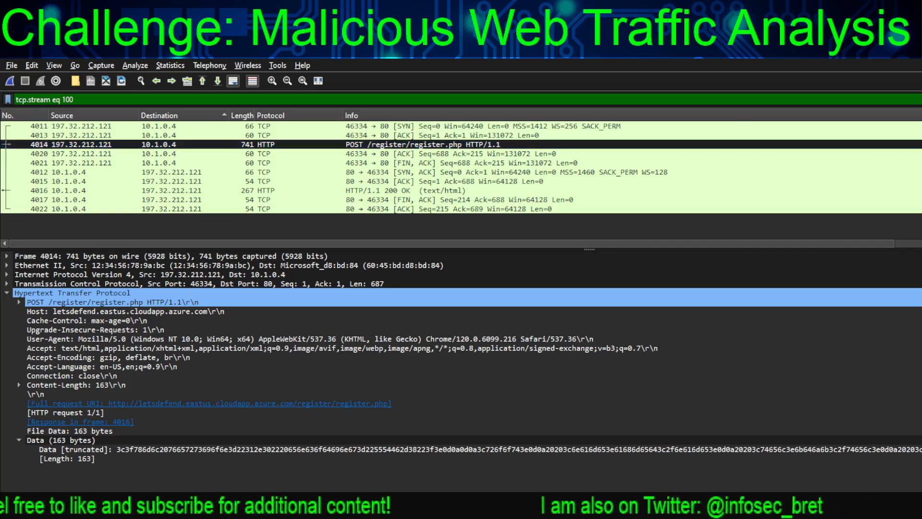
key("BackSpace")
key("BackSpace")
key("BackSpace")
type("91")
key("Return")
left_click(72, 99)
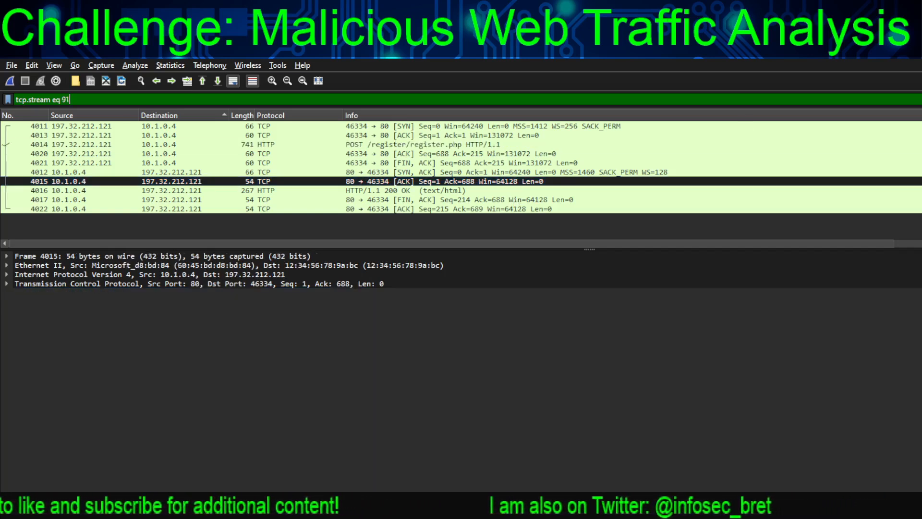
key("ctrl+a")
type("http && ip.addr == 197.32.212.121")
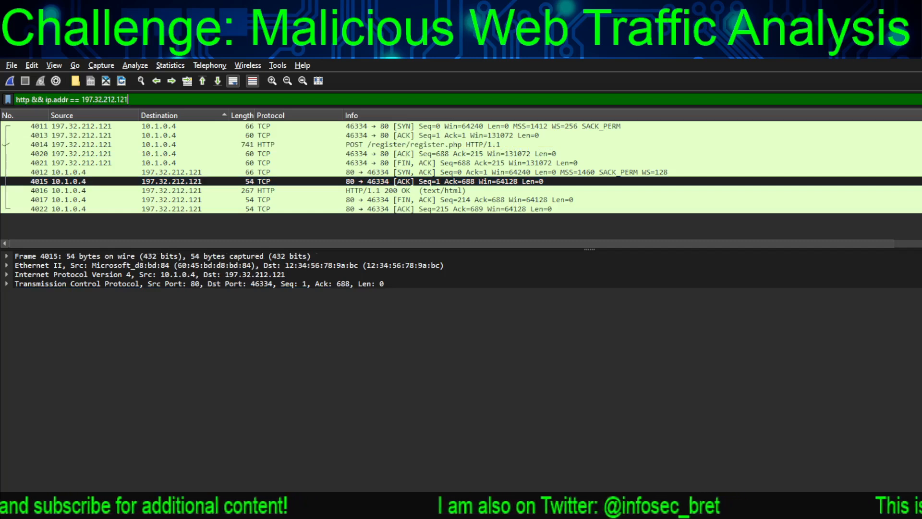
key("Return")
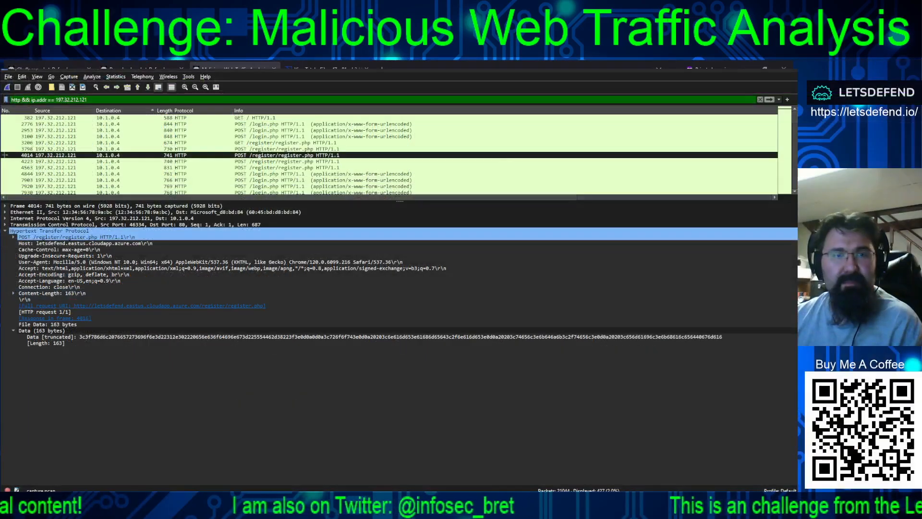
Follow the TCP stream of packet 4223, the third POST request to /register/register.php, and close the stream
left_click(283, 162)
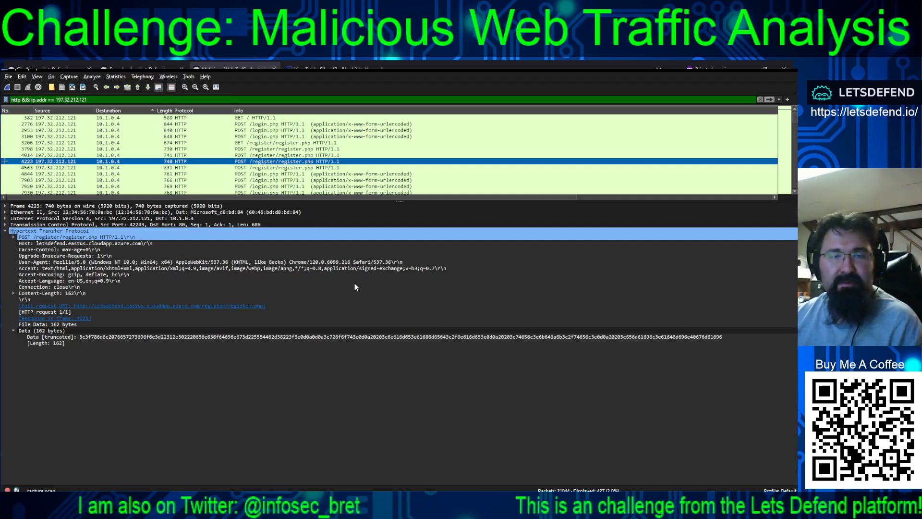
key("ctrl+alt+shift+t")
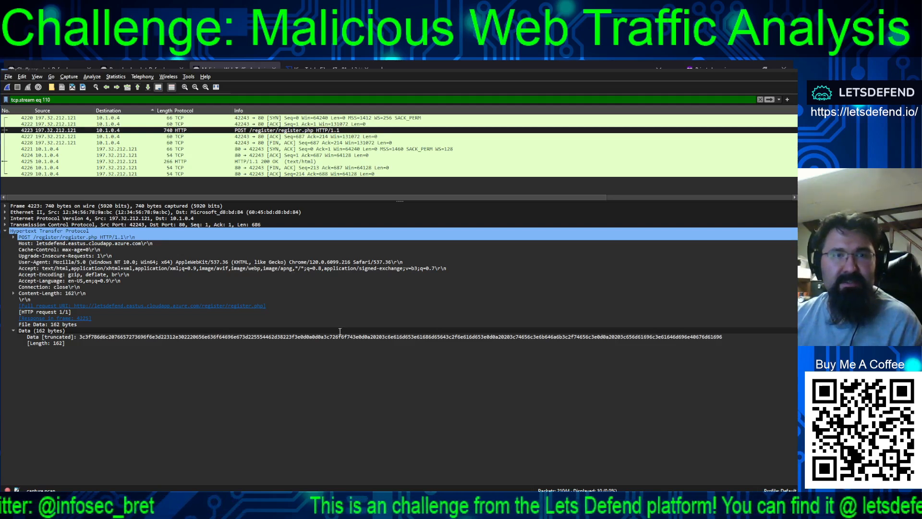
left_click(687, 147)
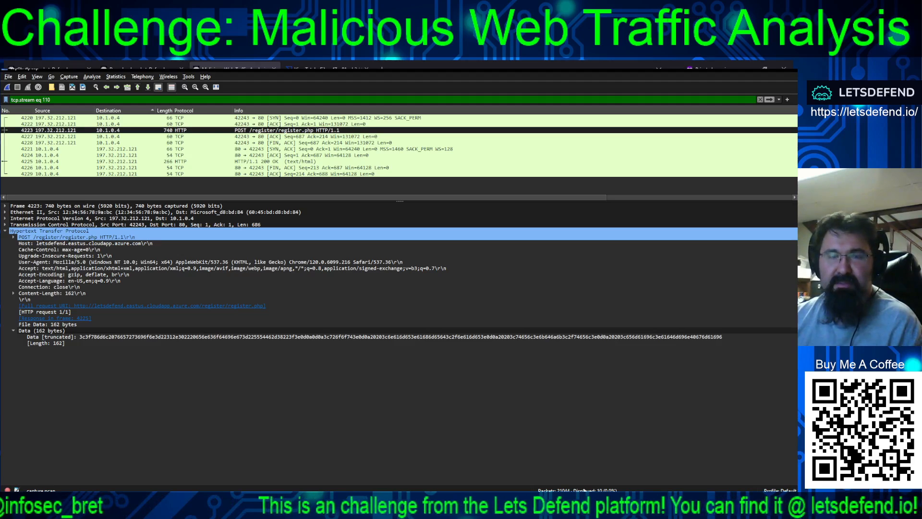
Reapply the filter http && ip.addr == 197.32.212.121 and examine the TCP stream of packet 4563, the fourth POST request to /register/register.php
left_click(779, 100)
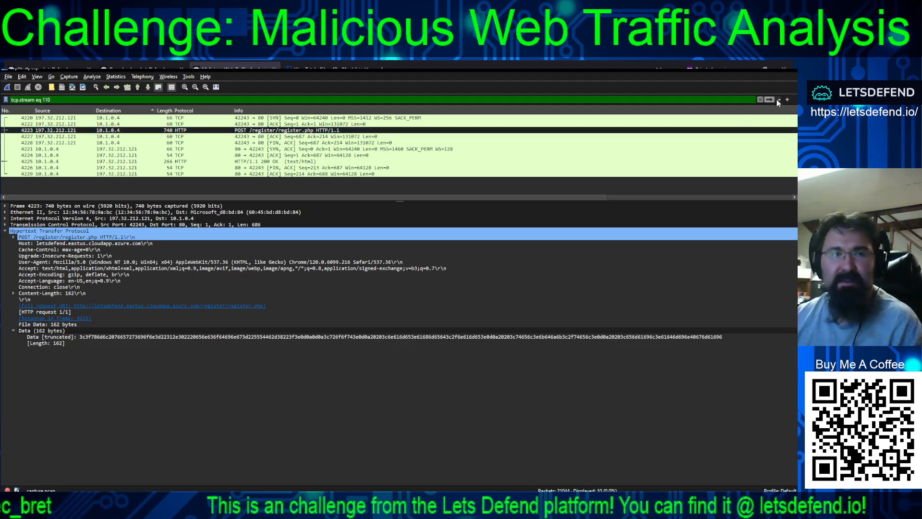
left_click(714, 162)
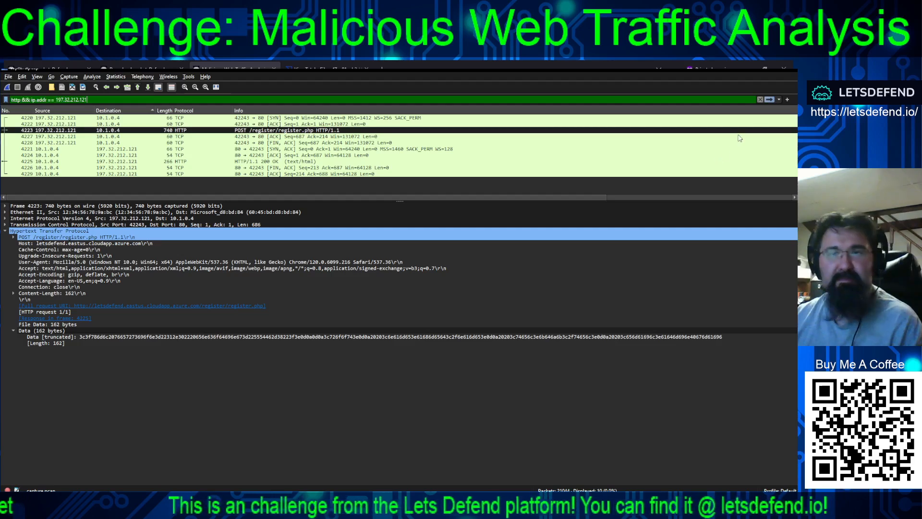
left_click(768, 99)
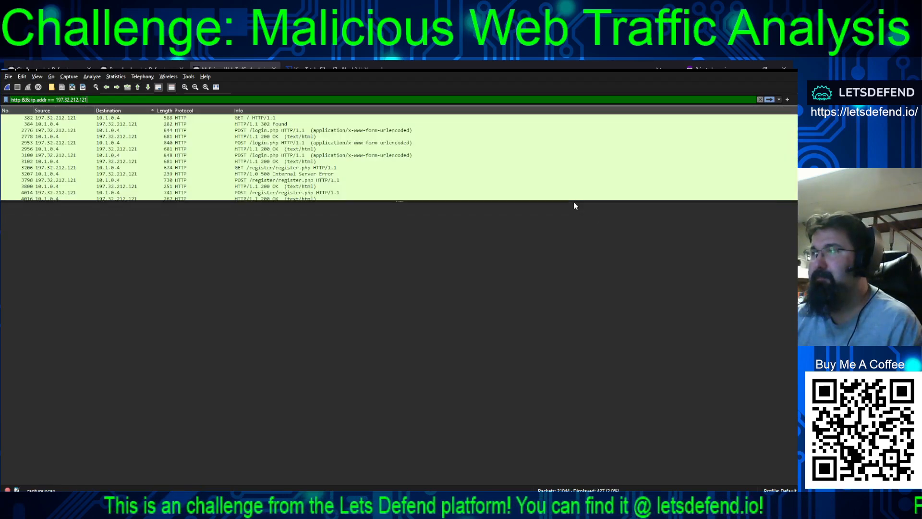
left_click(327, 162)
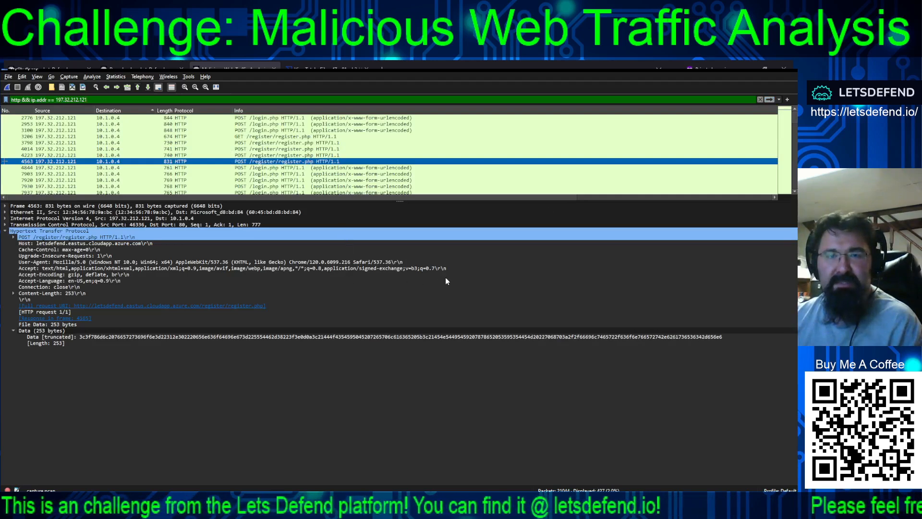
key("ctrl+alt+shift+t")
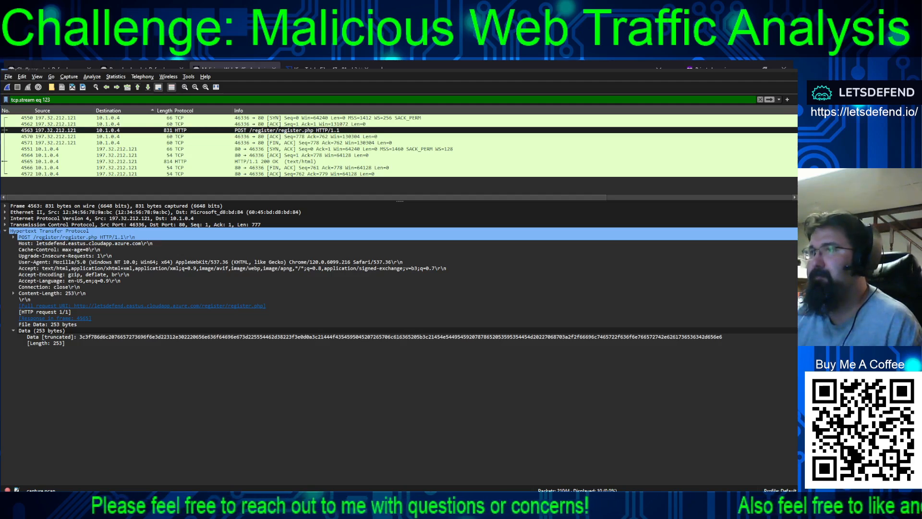
key("alt+Tab")
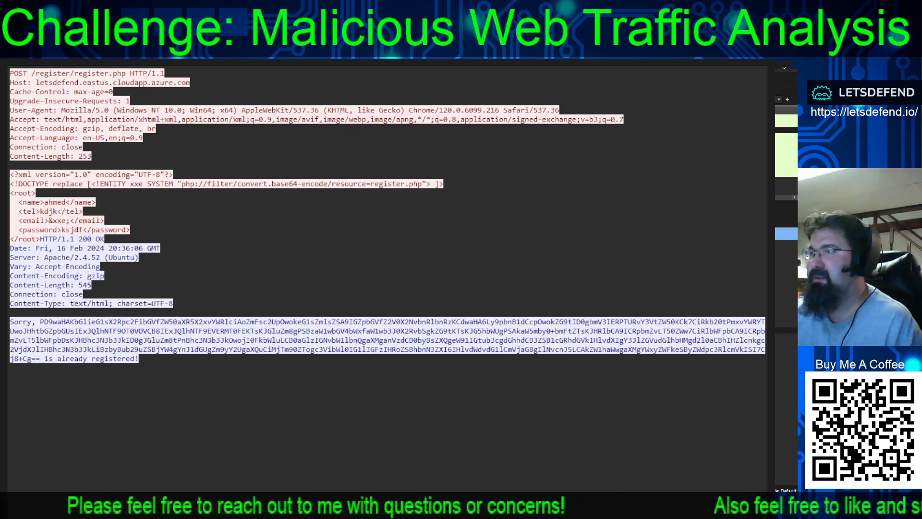
Switch to the browser and read PortSwigger's explanation of XML external entity (XXE) injection
key("alt+Tab")
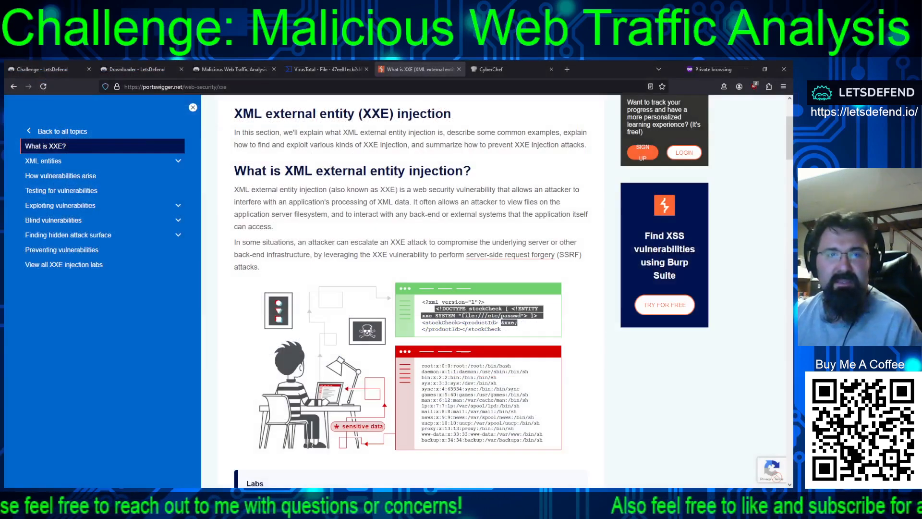
scroll(332, 228, "up", 1)
scroll(337, 228, "down", 1)
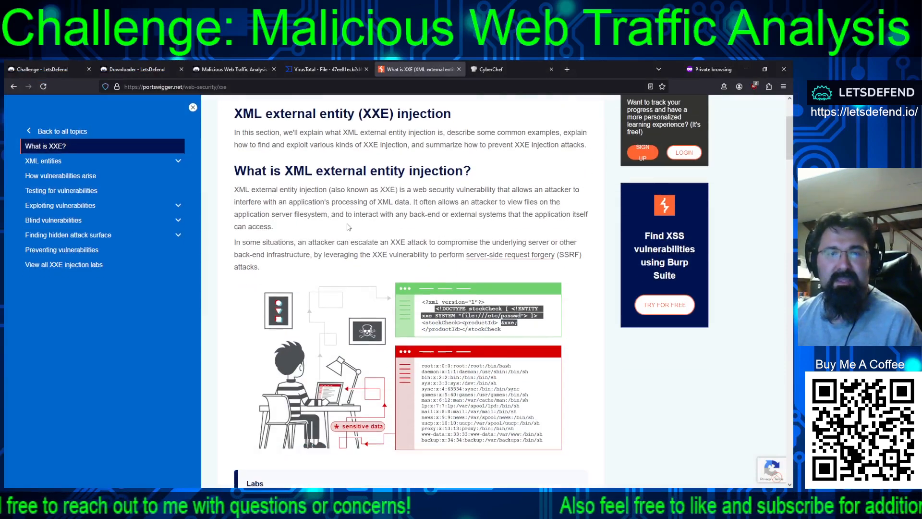
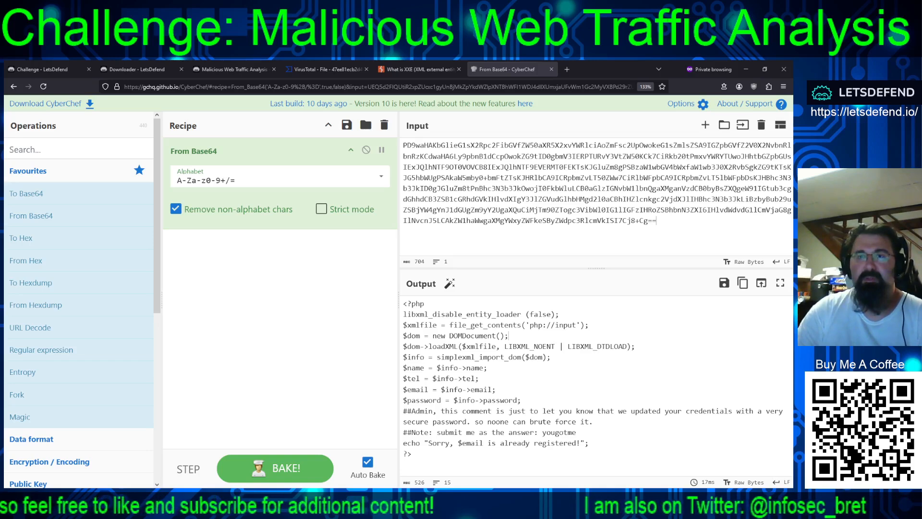
Read through the Base64-decoded PHP registration source code in CyberChef, including the comment addressed to the admin
left_click_drag(659, 221, 404, 143)
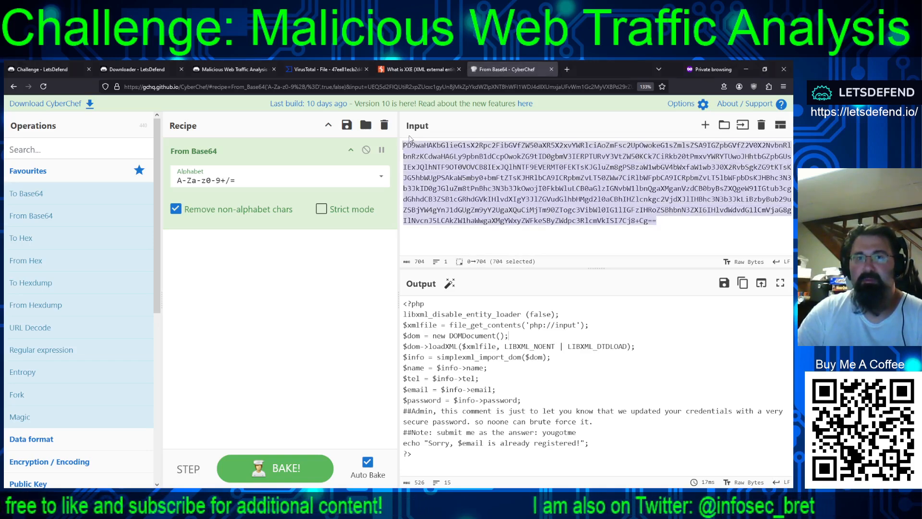
left_click(582, 306)
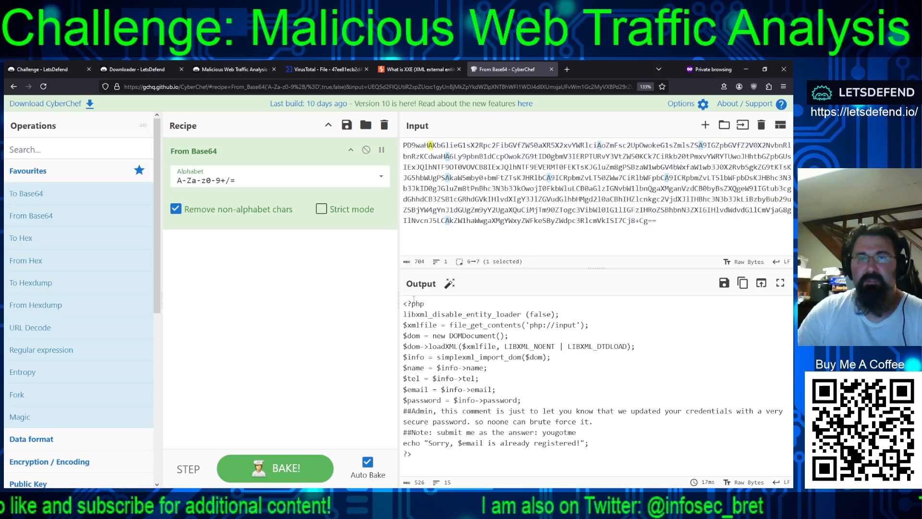
left_click_drag(403, 303, 434, 305)
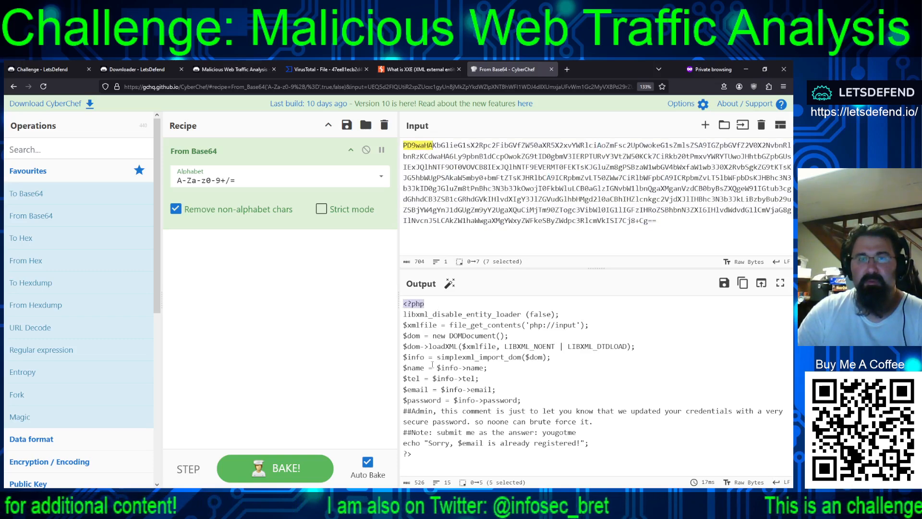
left_click_drag(402, 368, 488, 368)
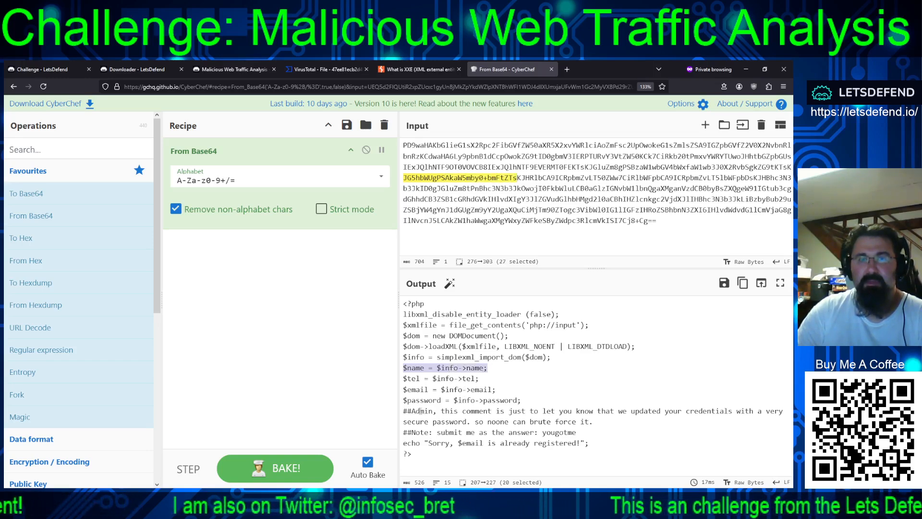
left_click_drag(403, 411, 759, 423)
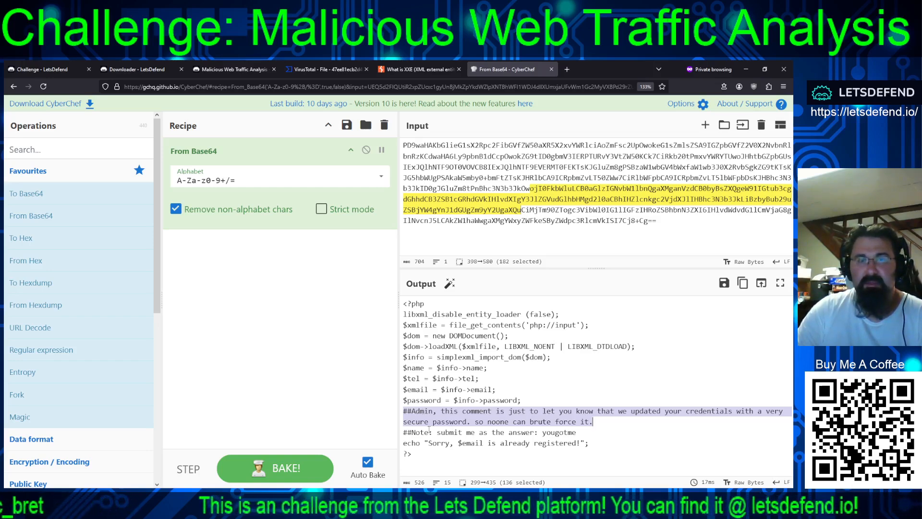
Copy yougotme from the decoded source note, submit it on LetsDefend as the source code note answer, and dismiss the streak popup
left_click_drag(404, 432, 543, 430)
key("ctrl+c")
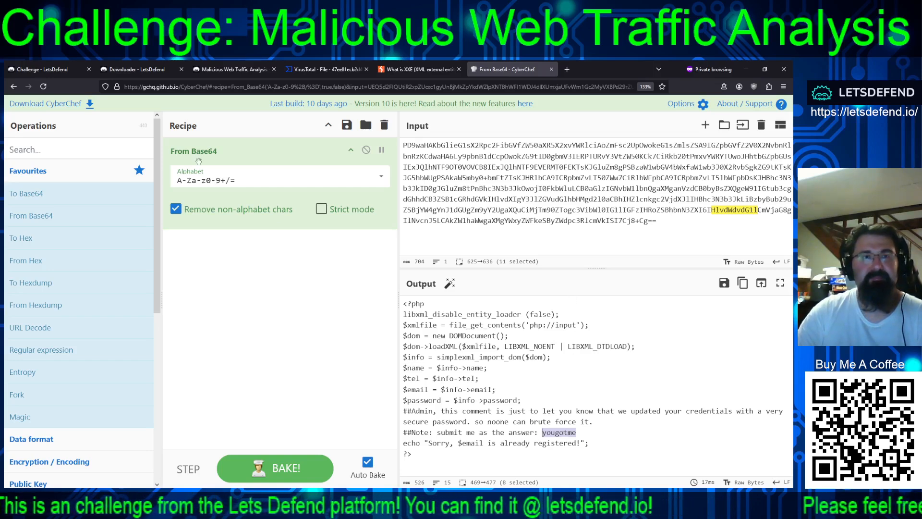
left_click(218, 71)
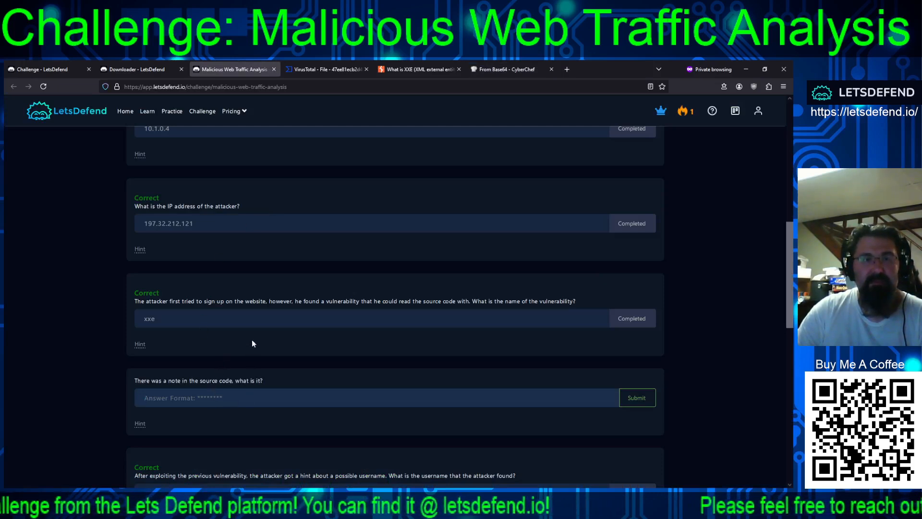
key("ctrl+v")
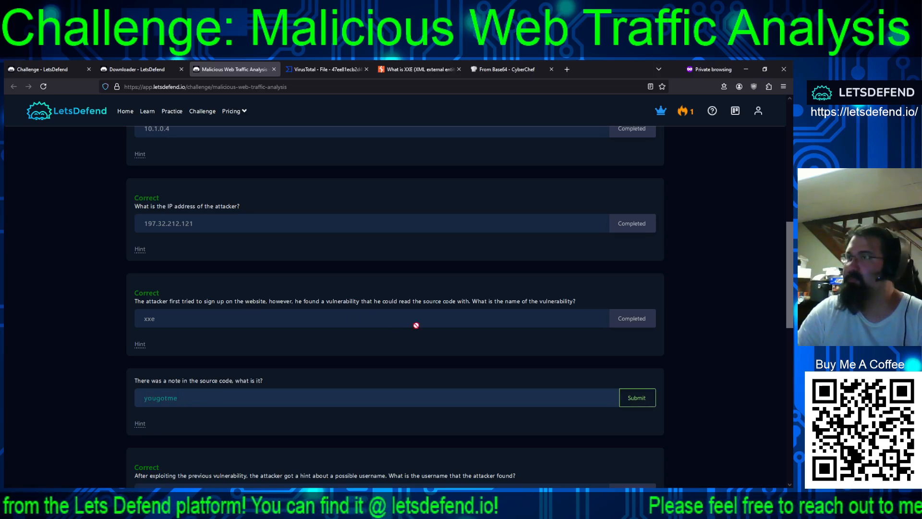
left_click(630, 401)
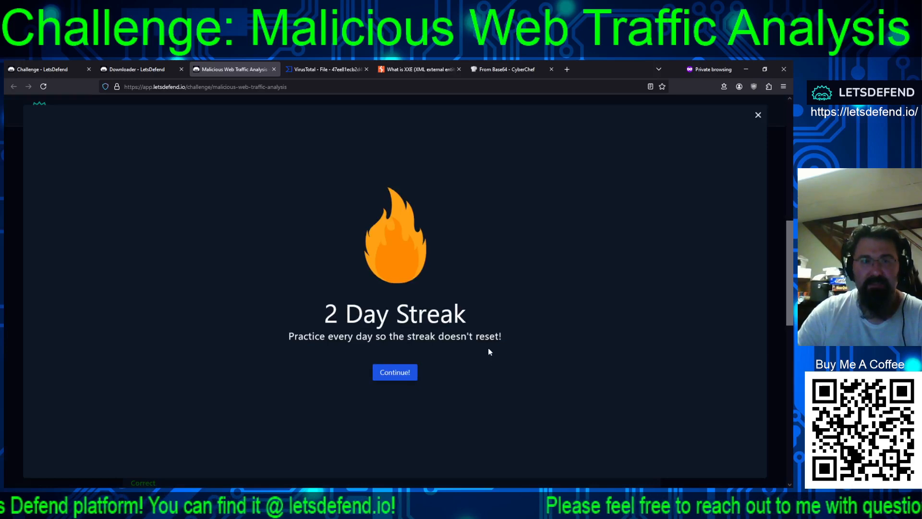
left_click(778, 106)
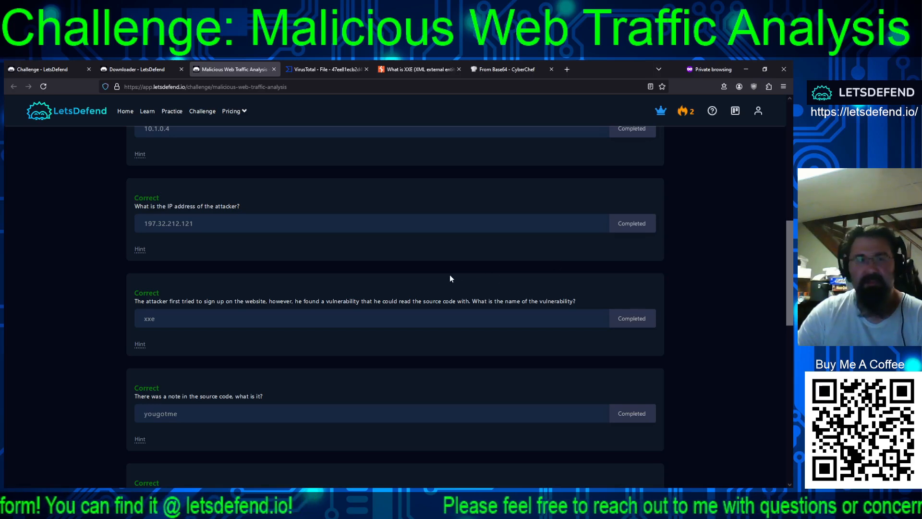
Review the remaining challenge questions on the brute-forced password, file-reading payload, last created user and open redirect URL
scroll(448, 275, "down", 3)
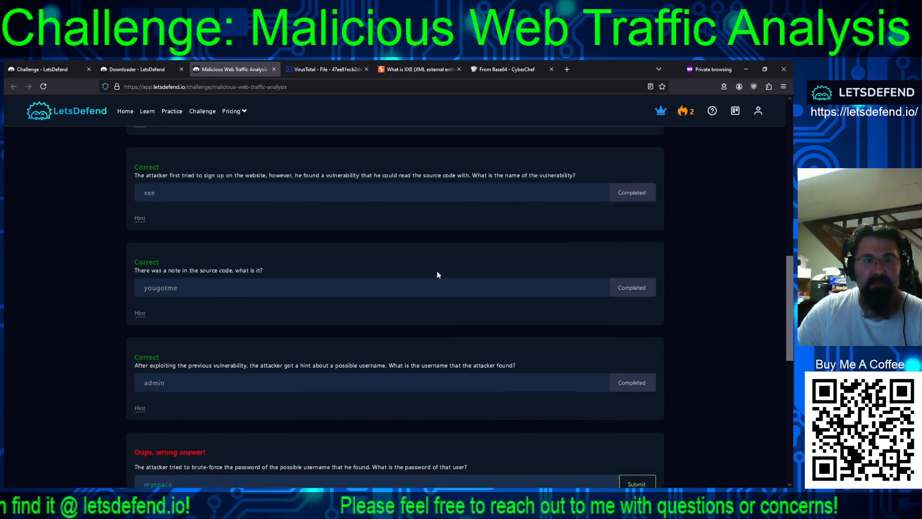
scroll(394, 289, "down", 2)
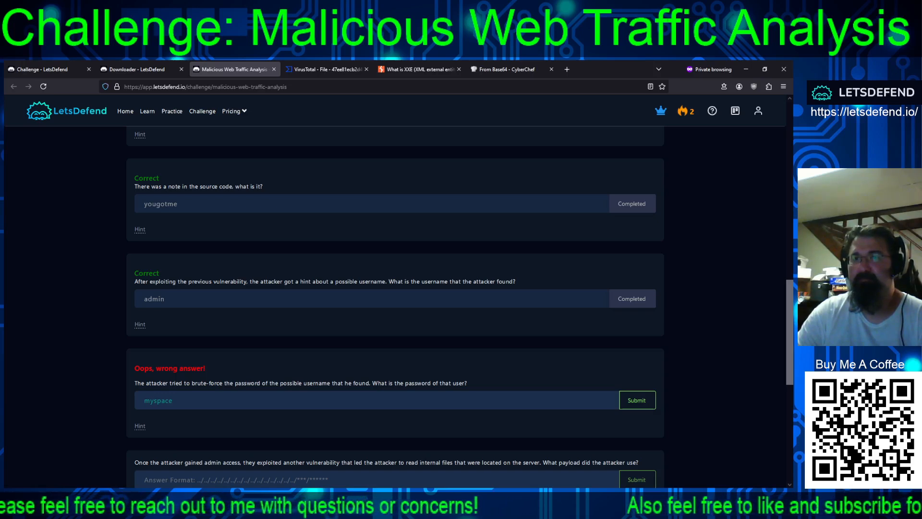
scroll(399, 357, "down", 1)
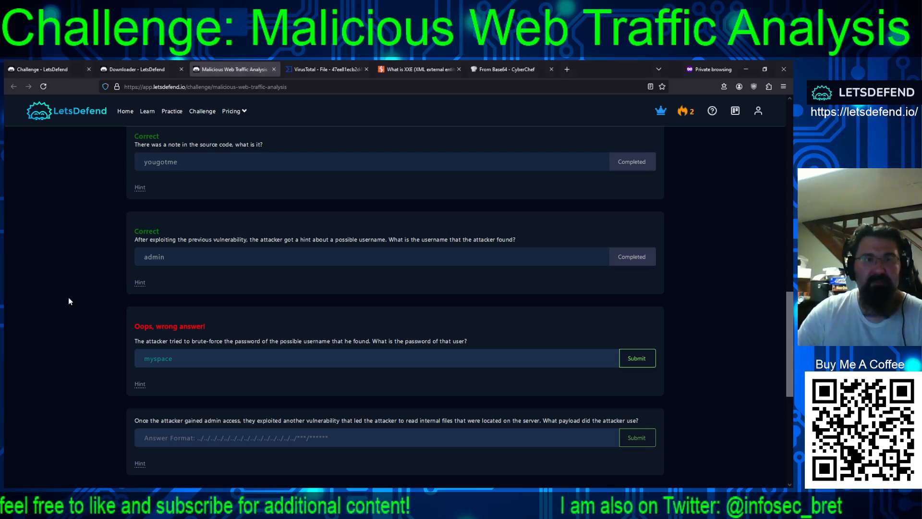
scroll(330, 337, "down", 5)
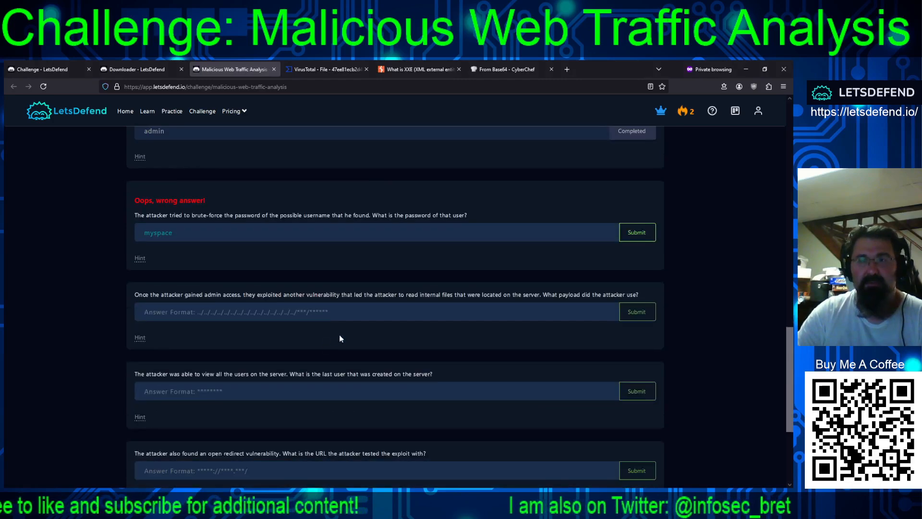
scroll(442, 352, "up", 2)
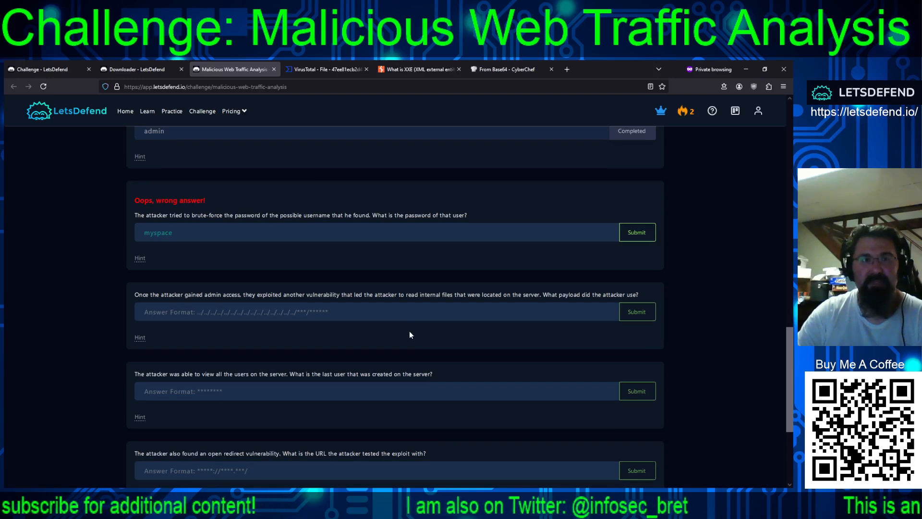
scroll(409, 330, "up", 1)
scroll(408, 332, "down", 2)
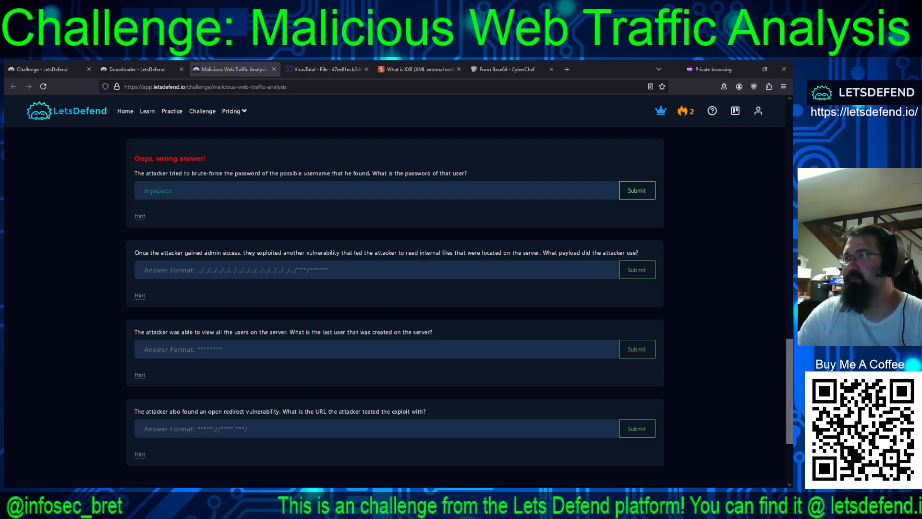
Switch to Wireshark, look through the attacker's filtered HTTP traffic and inspect the GET request for /dashboard/view.php?file=apple.jpg
key("alt+Tab")
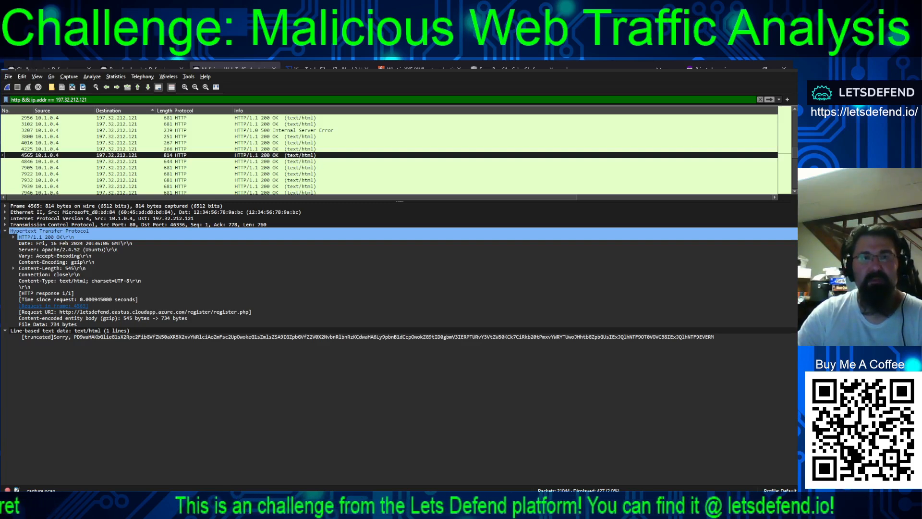
left_click_drag(795, 153, 796, 190)
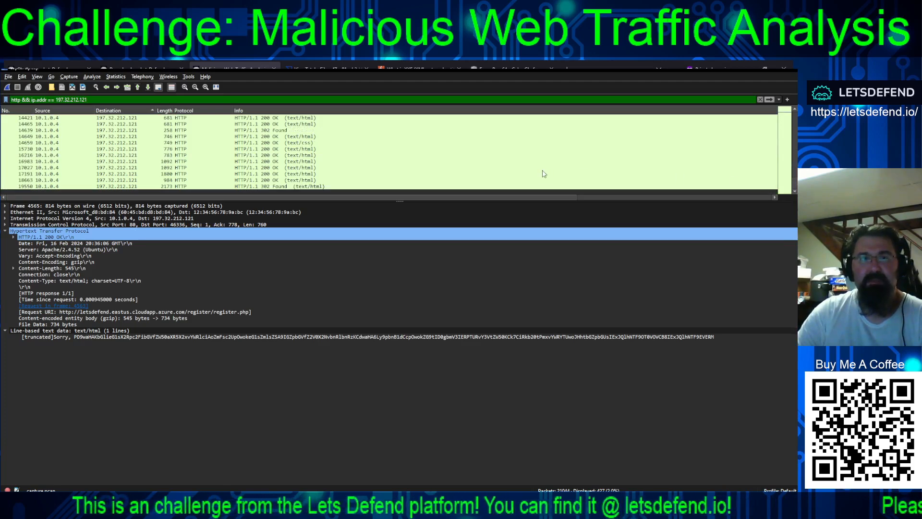
scroll(541, 173, "up", 10)
scroll(538, 172, "up", 10)
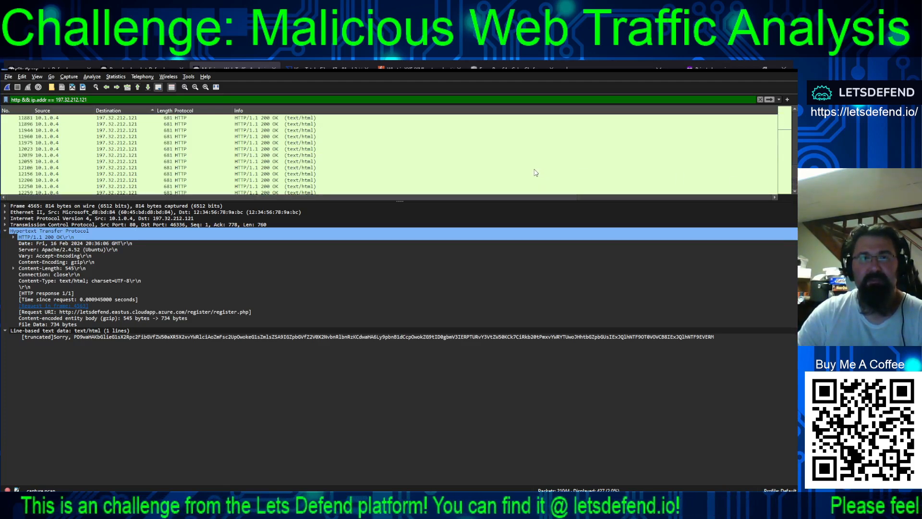
scroll(534, 164, "up", 10)
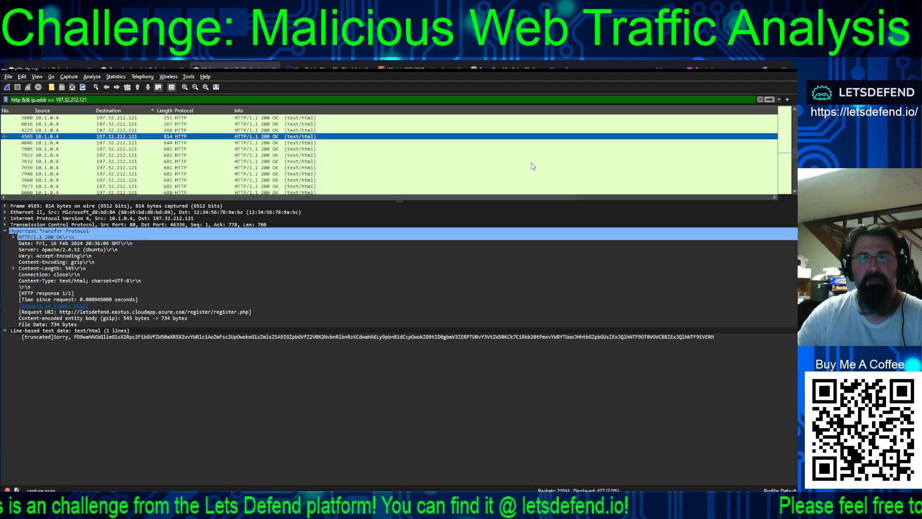
scroll(534, 135, "down", 1)
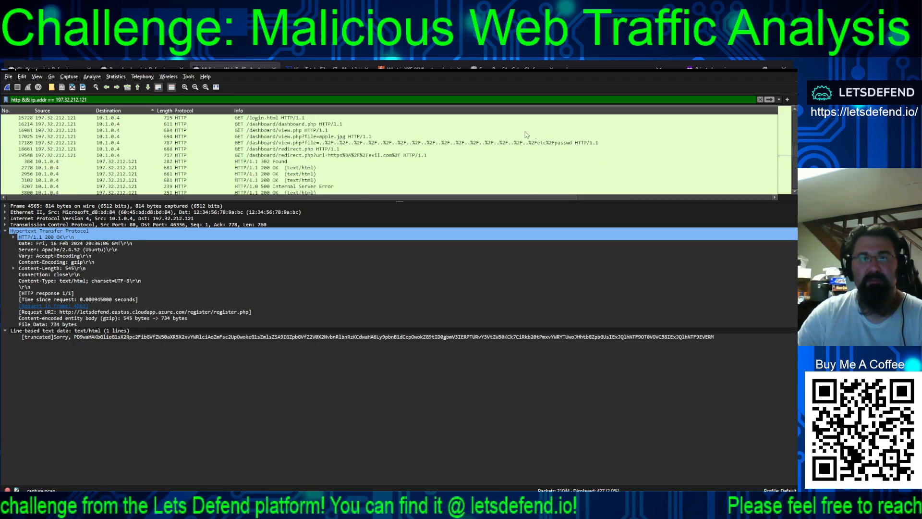
left_click(486, 137)
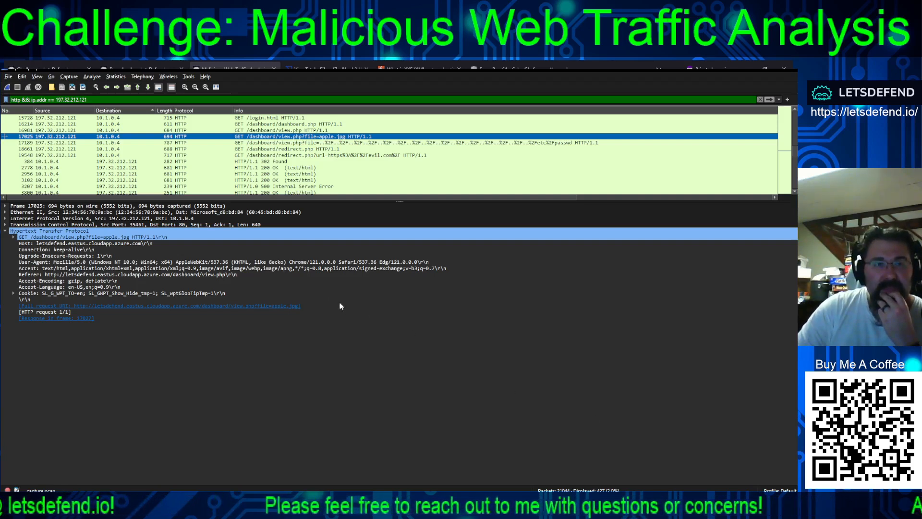
Follow the TCP stream of packet 17189, the view.php path traversal request for /etc/passwd, and examine the returned user list
left_click(386, 143)
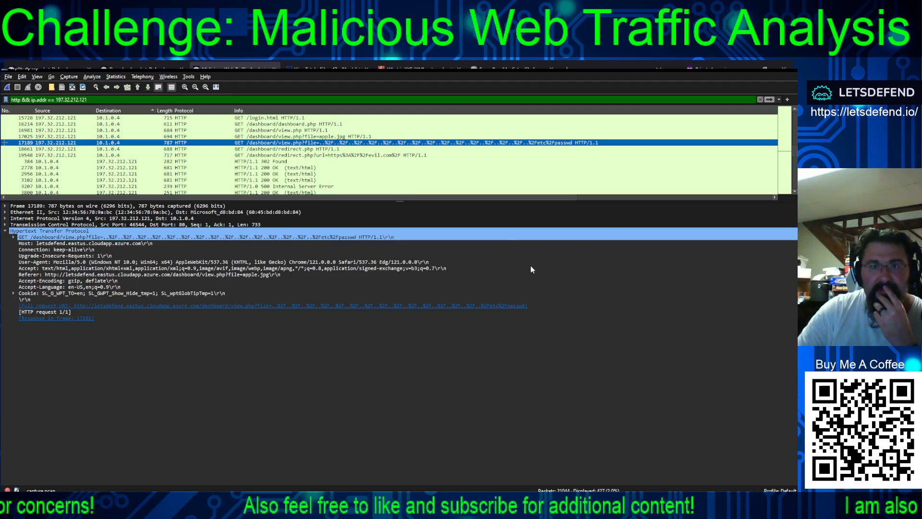
left_click(594, 259)
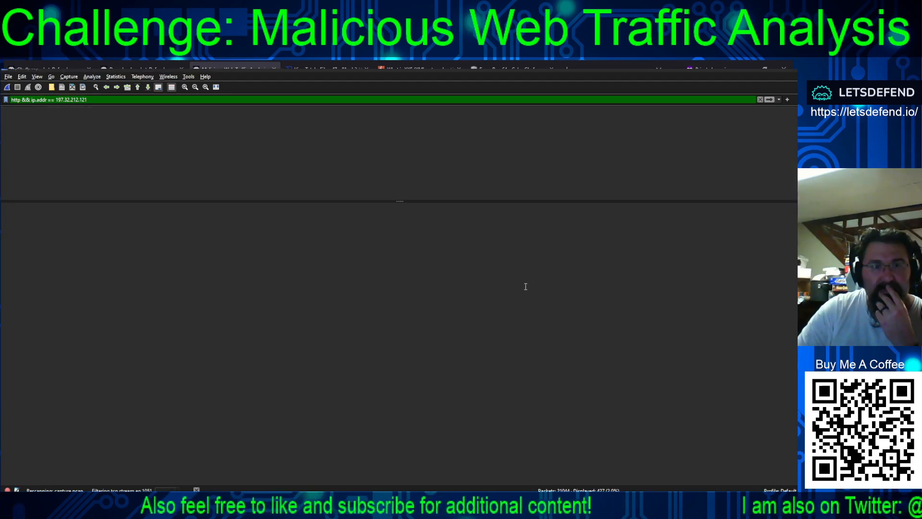
left_click(392, 161)
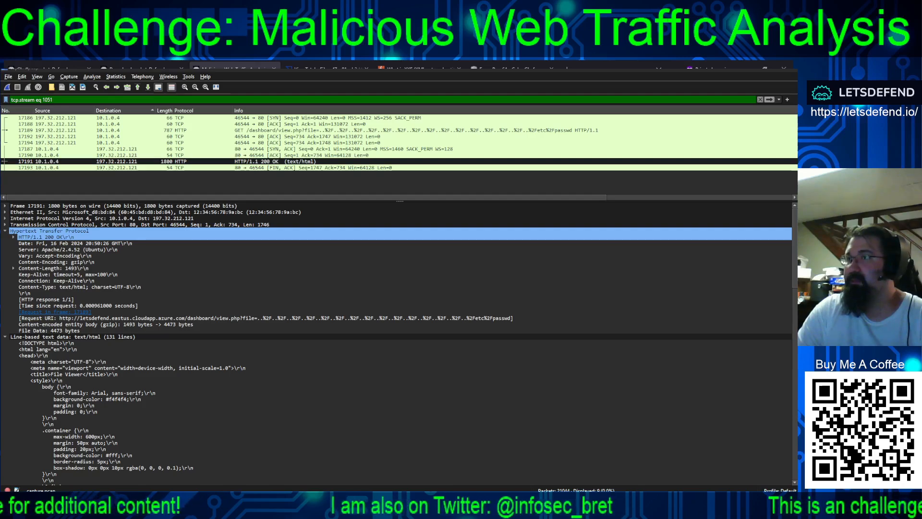
key("alt+Tab")
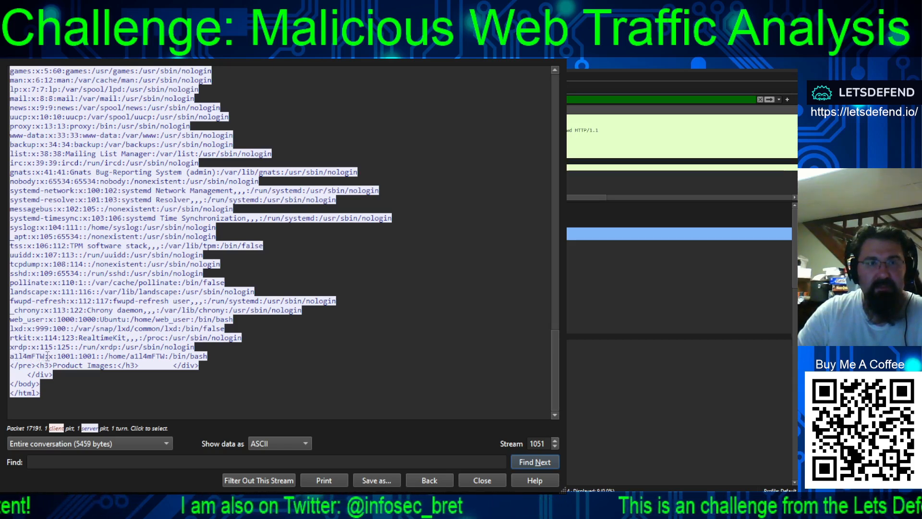
Copy the last passwd entry's username, a1l4mFTW, and submit it on LetsDefend as the last user created on the server
left_click_drag(45, 356, 10, 356)
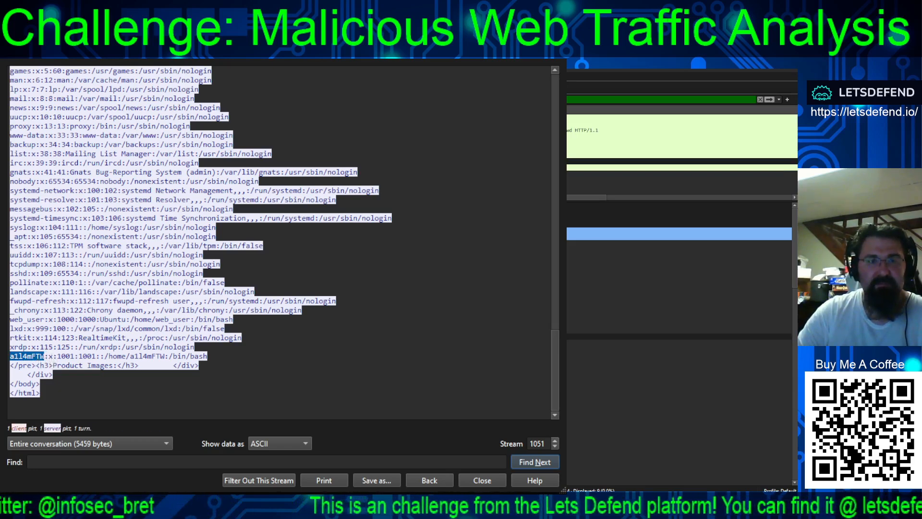
key("alt+Tab")
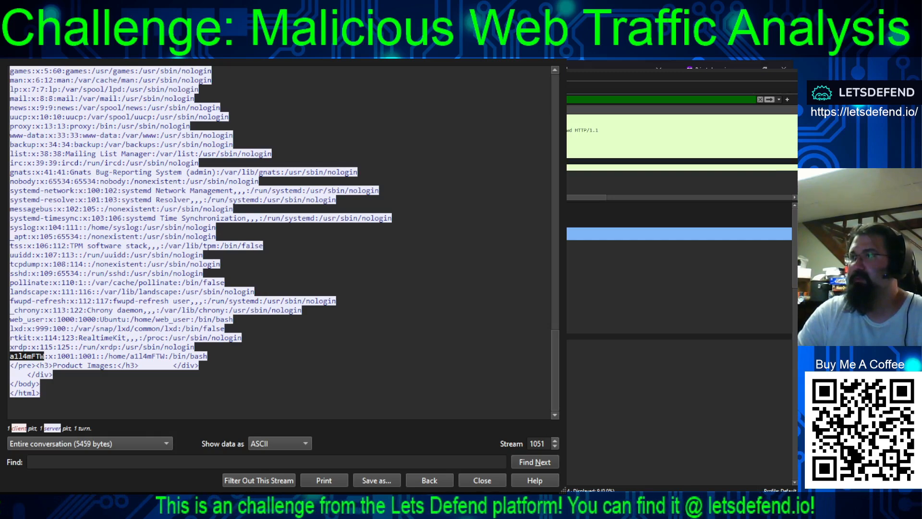
key("alt+Tab")
left_click(289, 350)
type("a1l4mFTW")
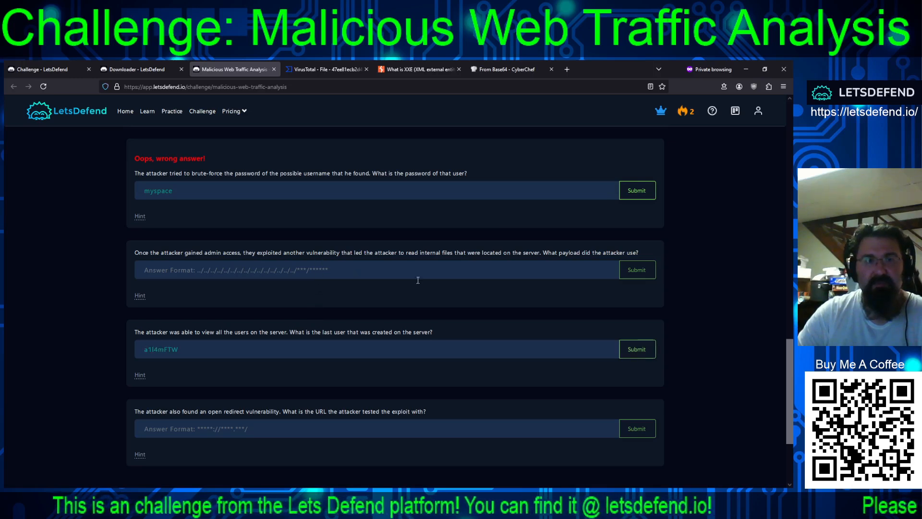
left_click(641, 347)
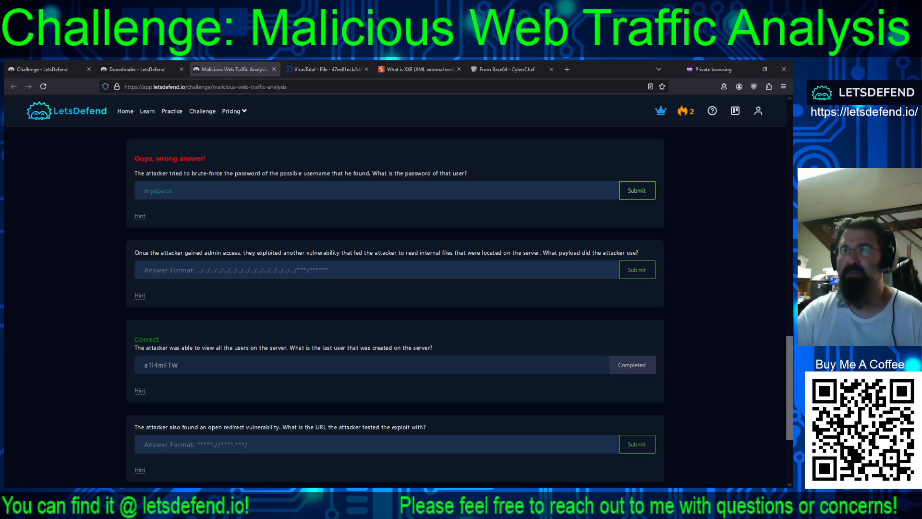
Submit the repeated ../ path traversal payload ending in etc/passwd as the answer to the internal file-reading payload question
left_click(379, 270)
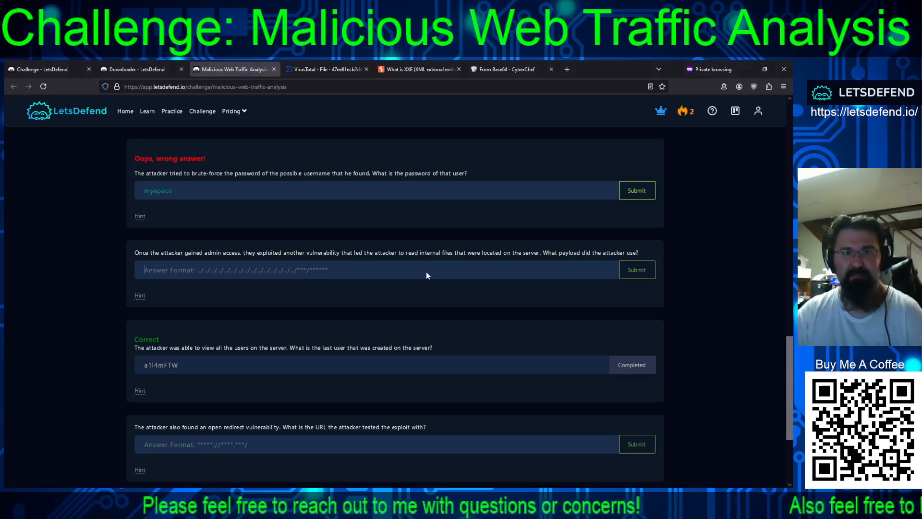
key("ctrl+v")
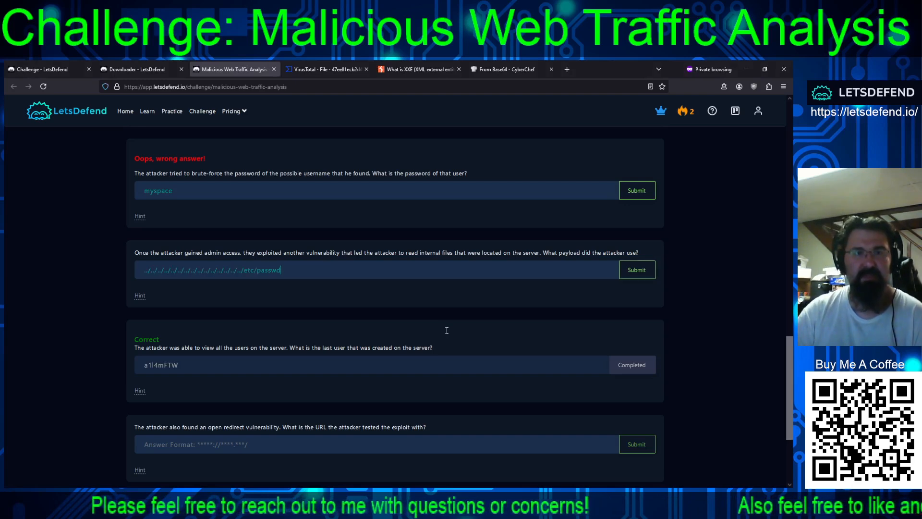
left_click(637, 270)
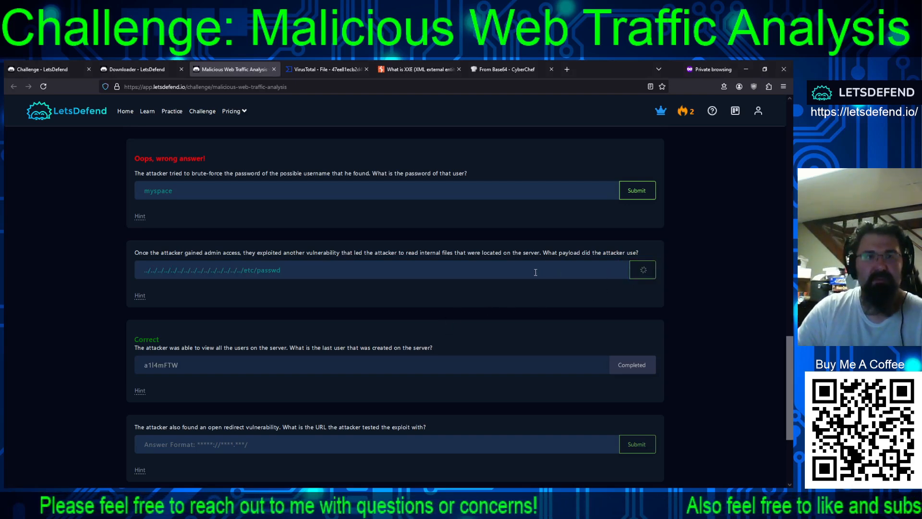
scroll(512, 327, "down", 3)
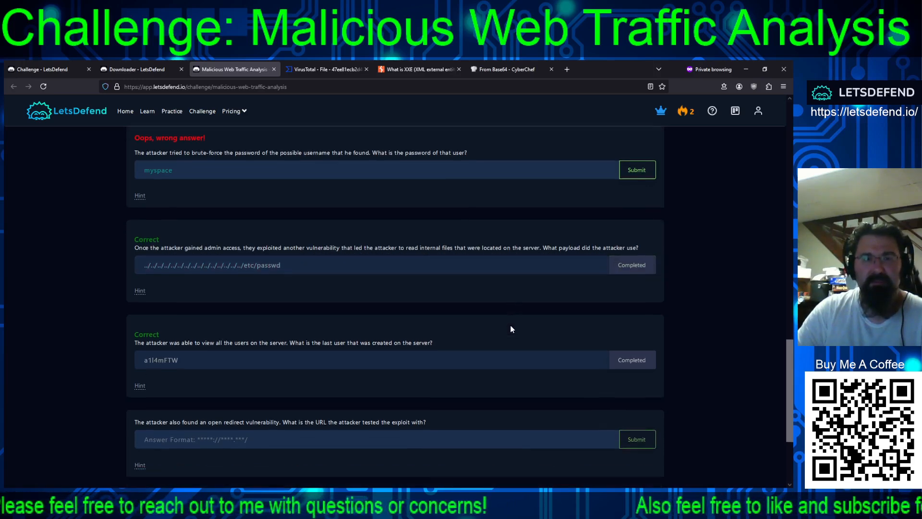
scroll(511, 329, "up", 2)
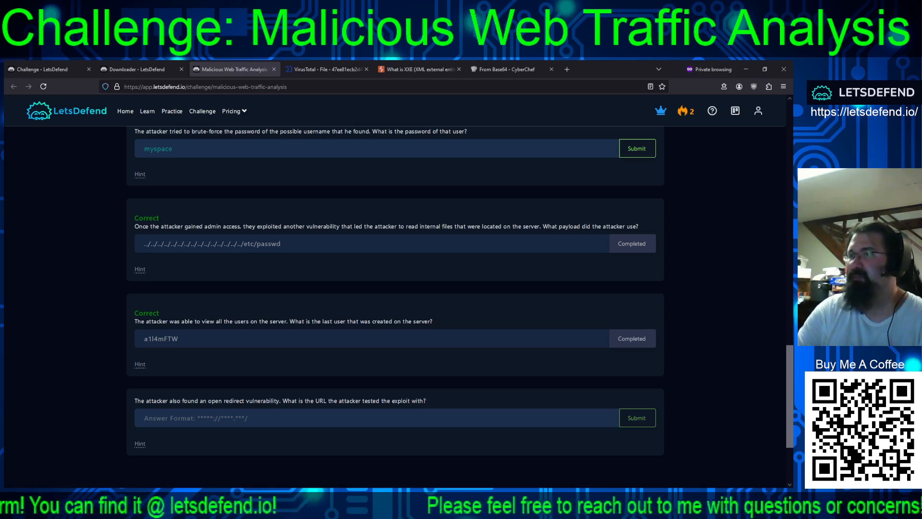
key("alt+Tab")
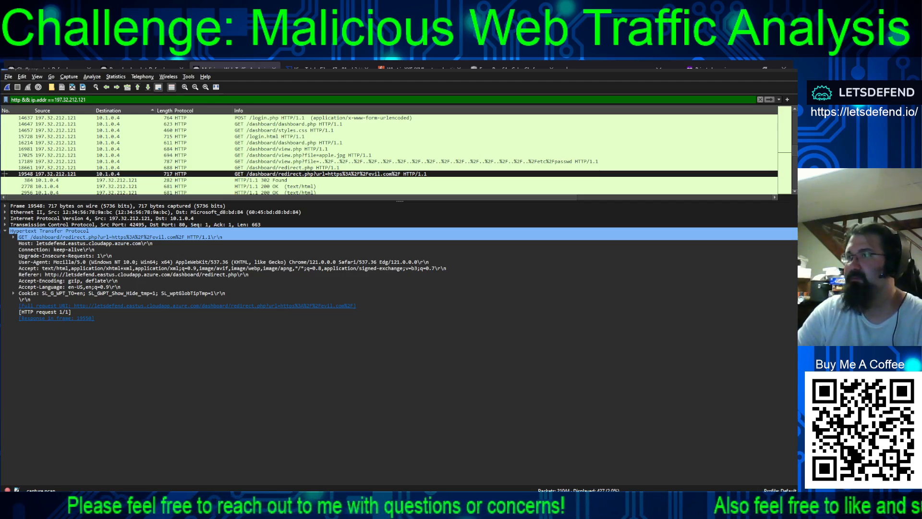
key("alt+Tab")
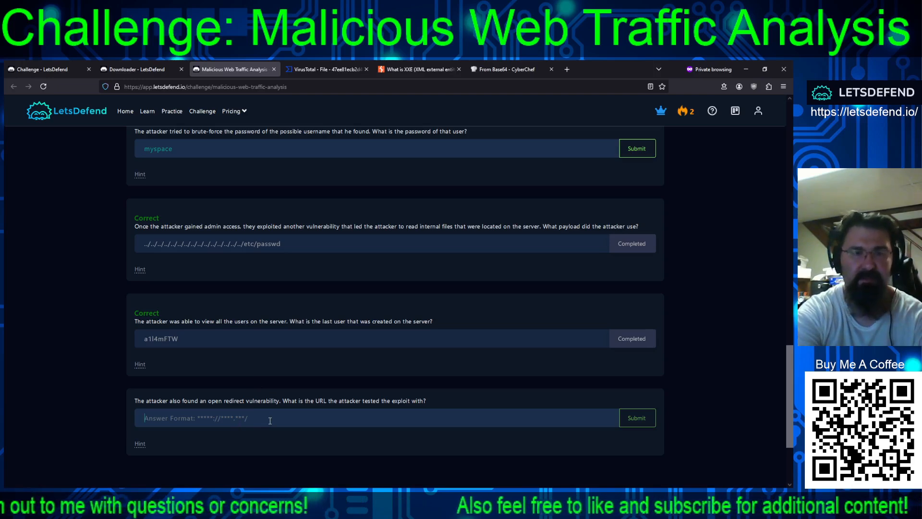
type("https")
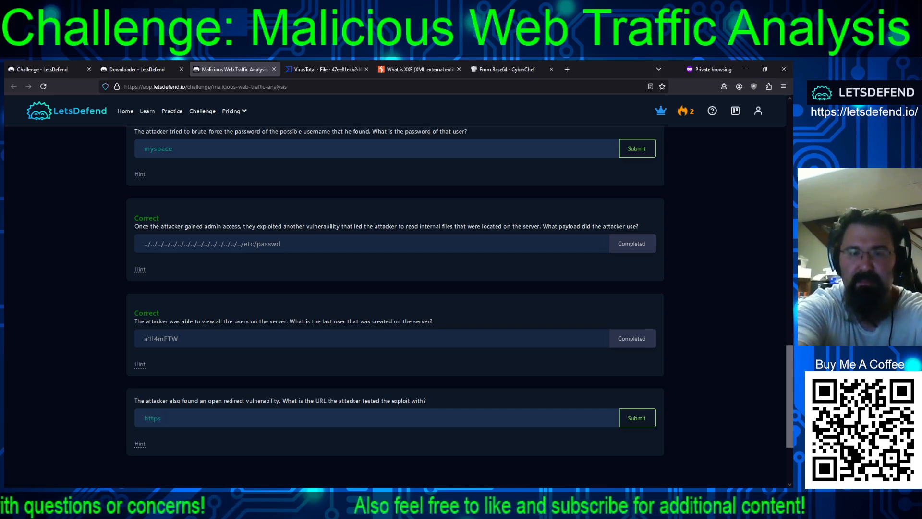
type("://evo")
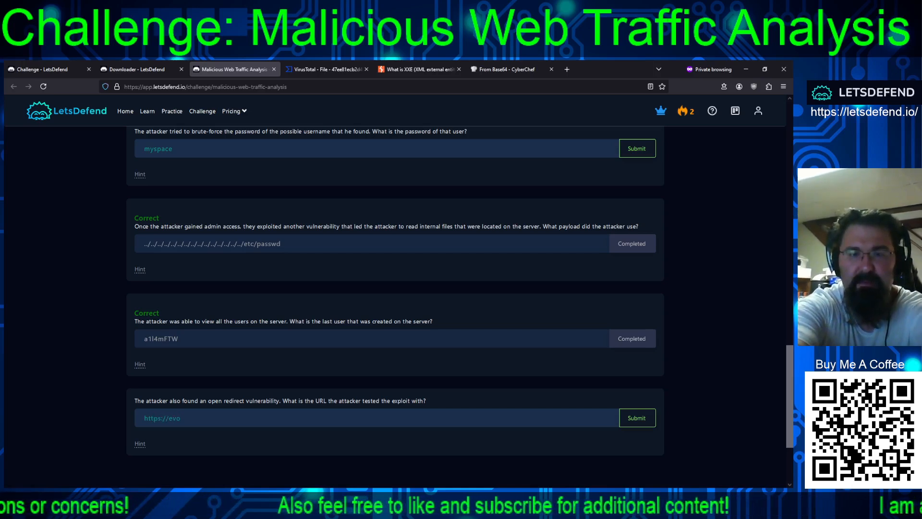
key("BackSpace")
type("il.com")
key("Return")
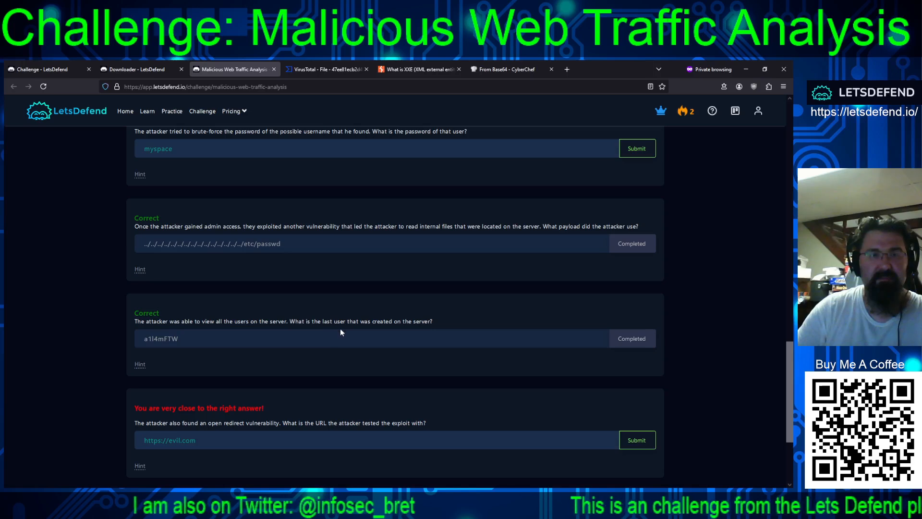
left_click(357, 440)
type("/")
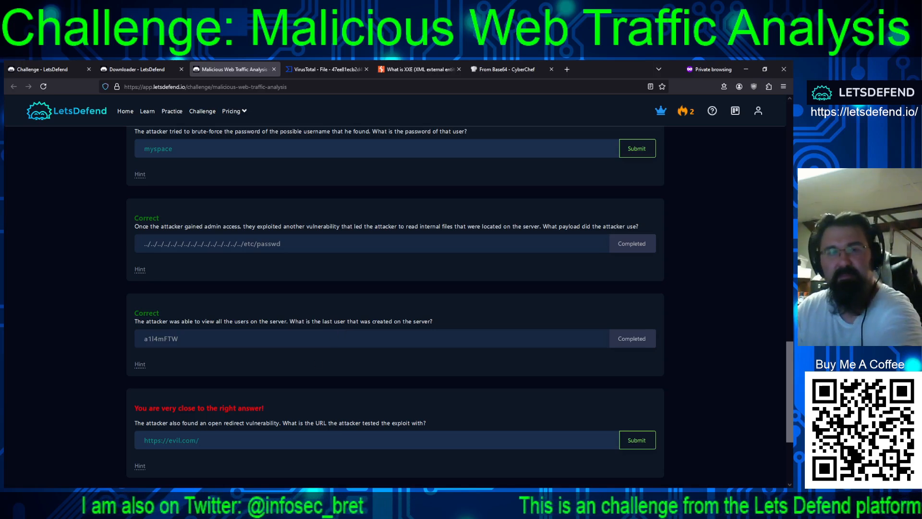
key("Return")
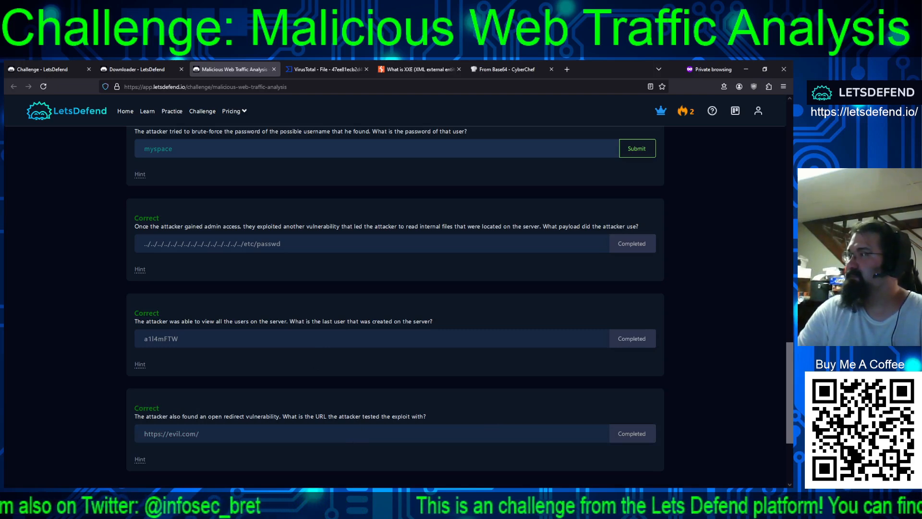
Return to Wireshark and examine TCP stream 644, highlighting the admin login's submitted password and its 302 Found response
scroll(395, 307, "up", 3)
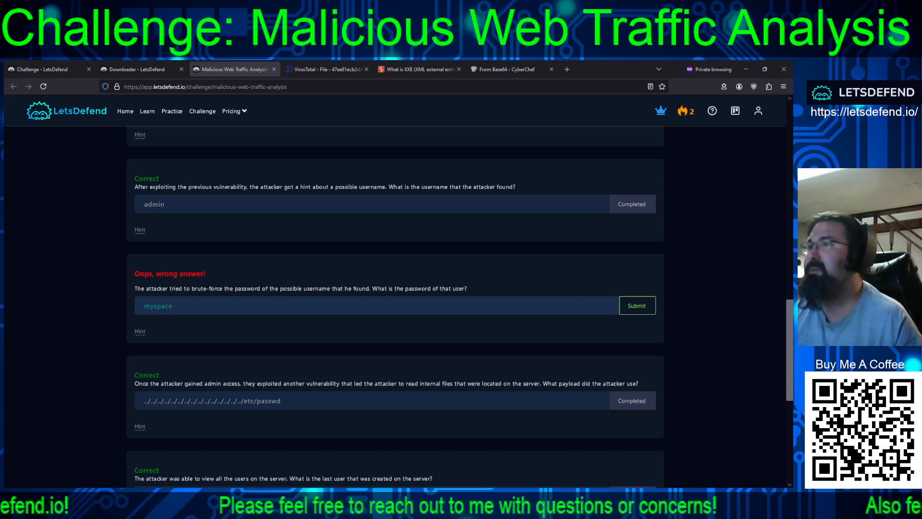
key("alt+Tab")
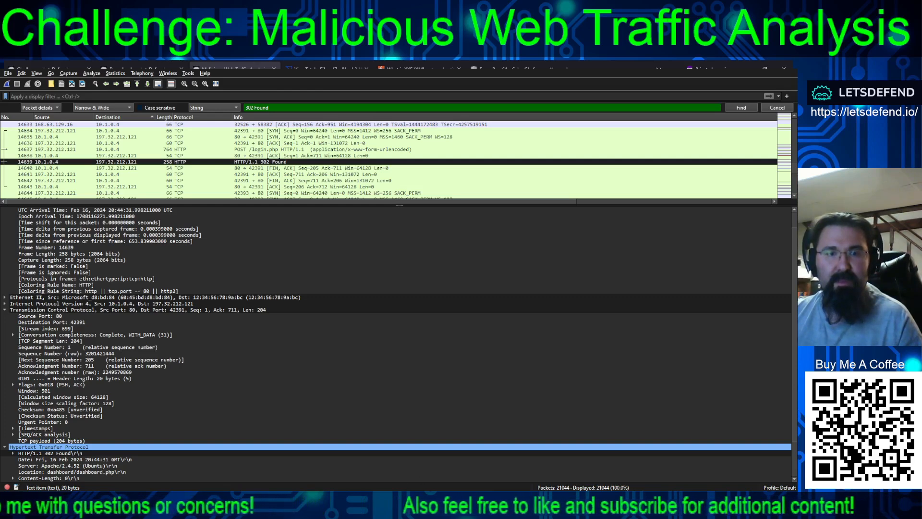
left_click(379, 464)
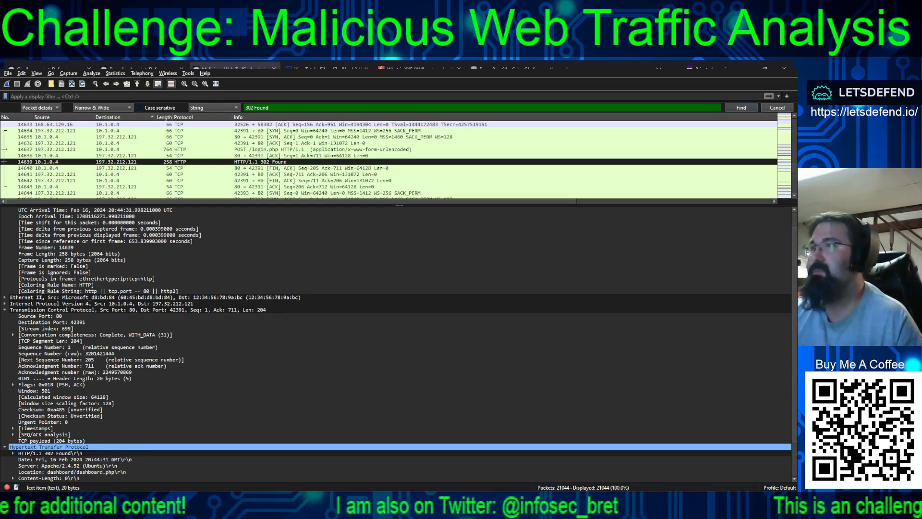
key("alt+Tab")
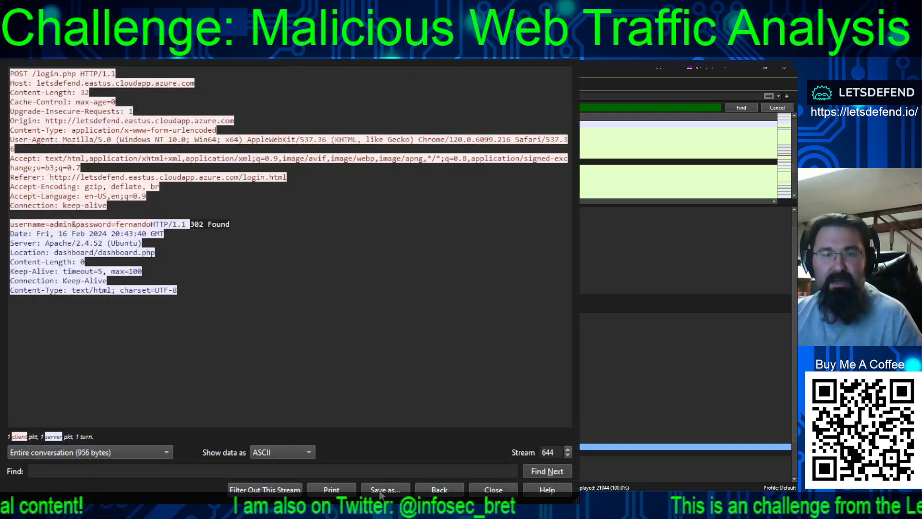
left_click_drag(231, 225, 8, 217)
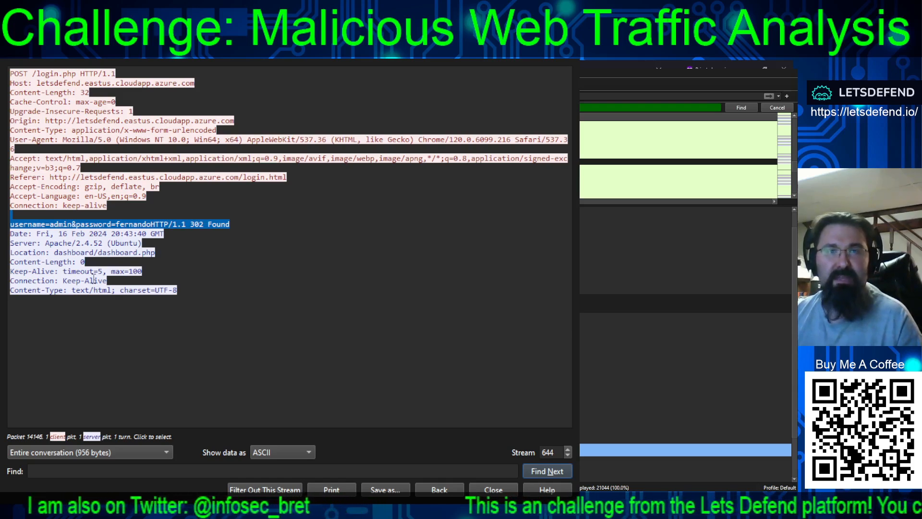
double_click(134, 223)
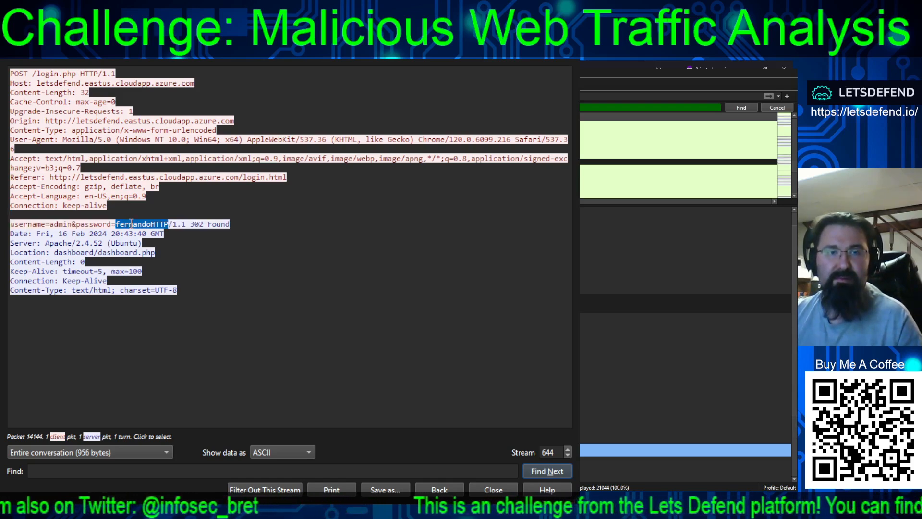
left_click(149, 222)
mouse_move(149, 222)
left_mouse_down()
mouse_move(113, 224)
mouse_move(150, 224)
left_mouse_up()
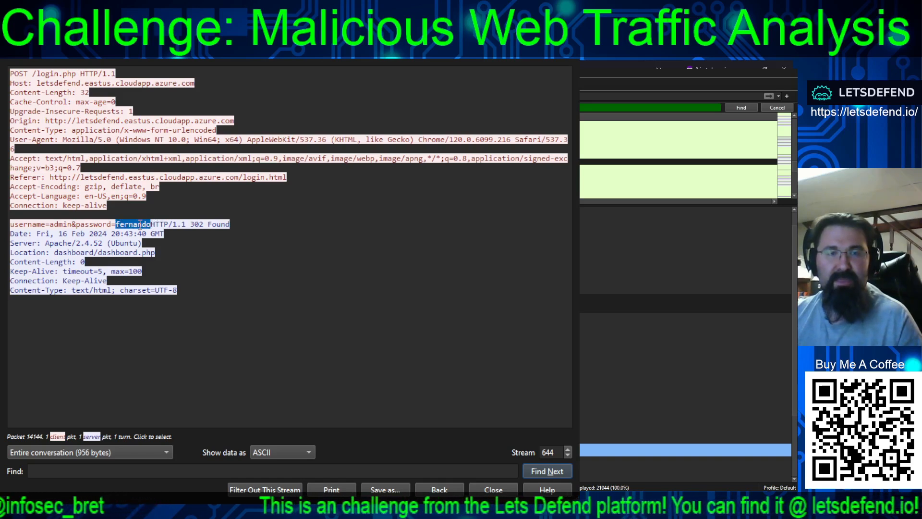
left_click(148, 235)
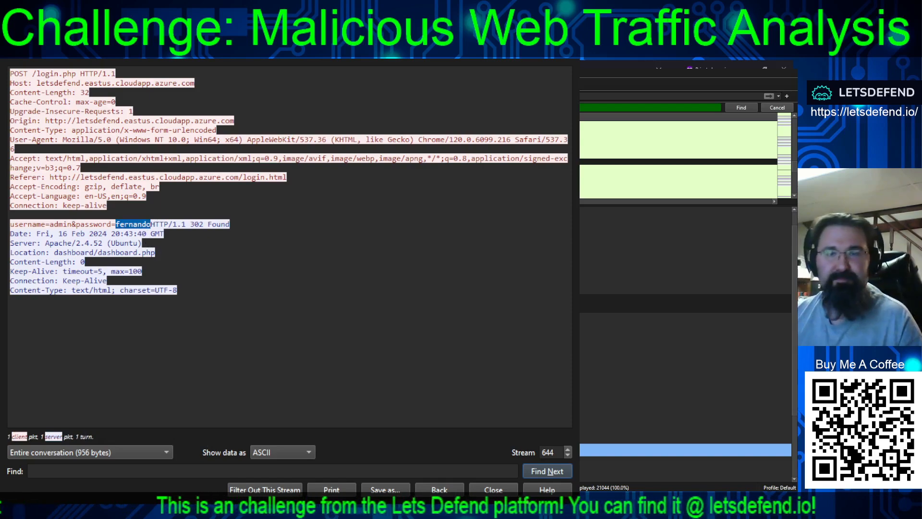
left_click(500, 491)
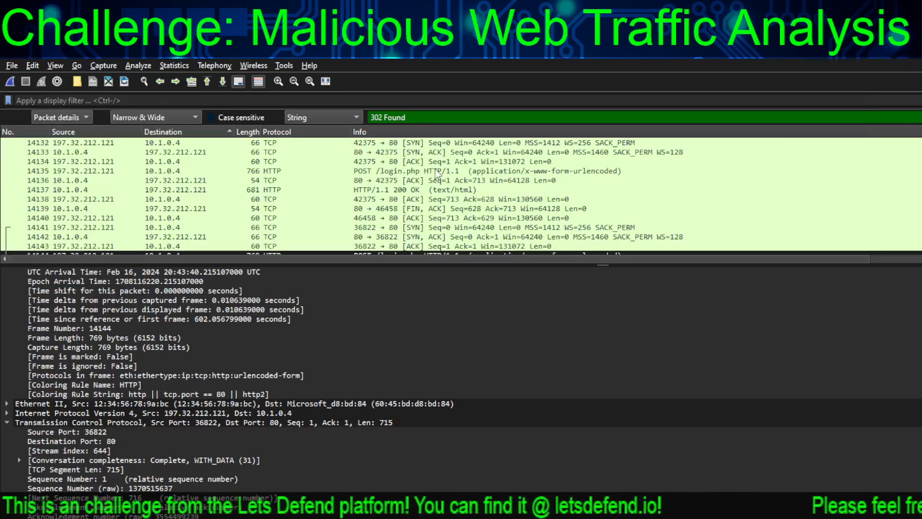
Follow the TCP stream of packet 14135, an earlier login.php POST, and highlight its credentials and response status for comparison
left_click(456, 171)
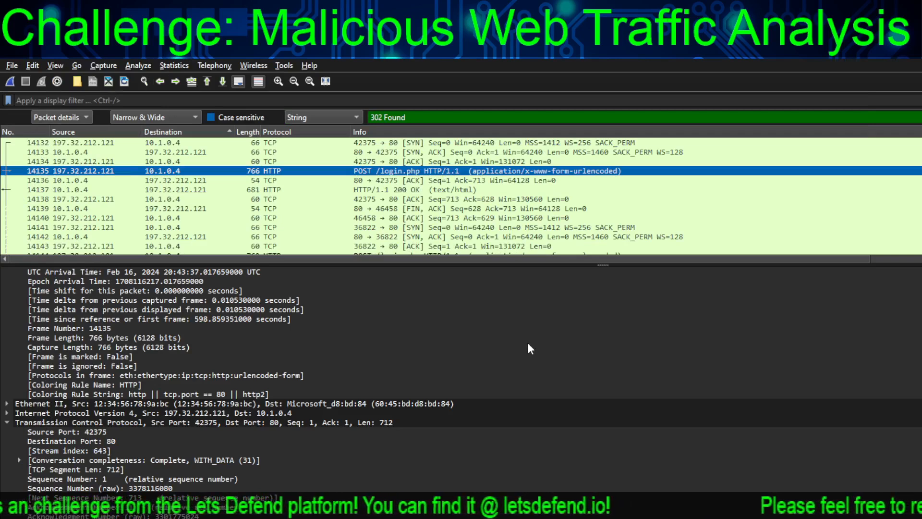
left_click(660, 338)
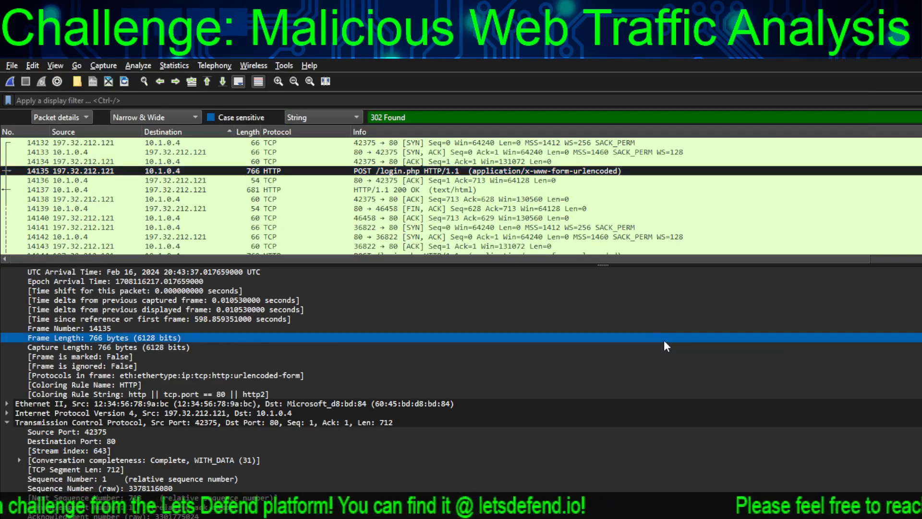
left_click(482, 171)
left_click(729, 351)
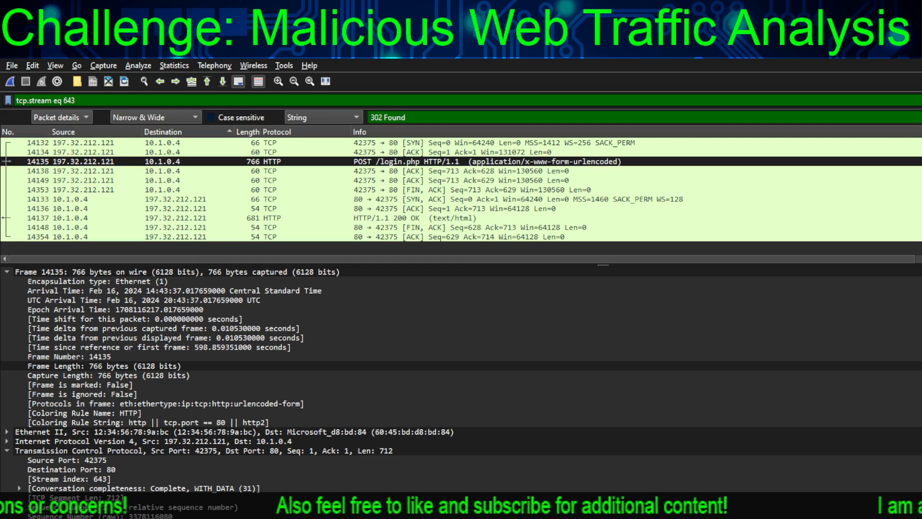
left_click(692, 218)
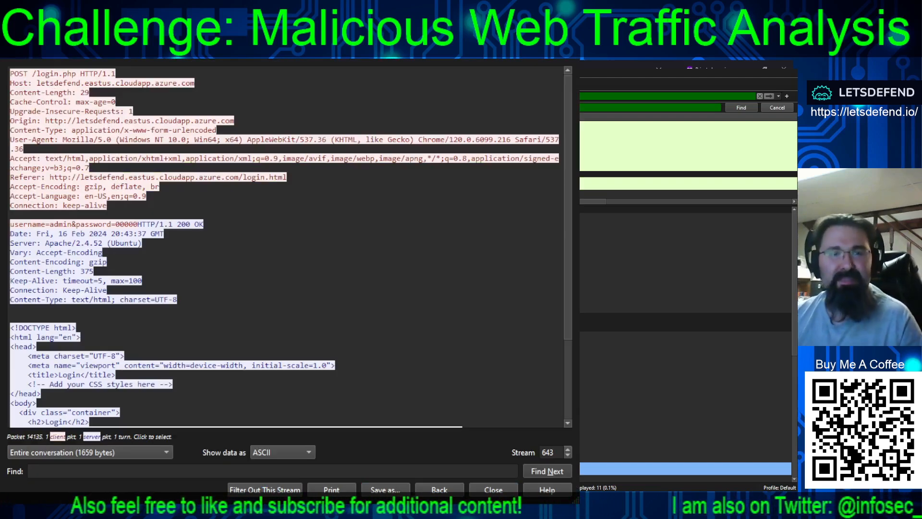
left_click_drag(10, 224, 206, 225)
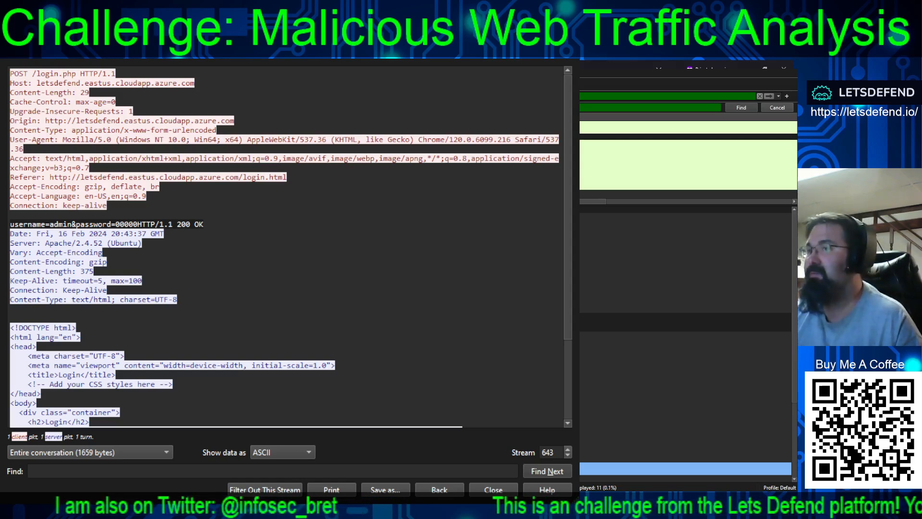
Switch to LetsDefend, replace the brute-force question's answer with the password found in stream 644, submit it and dismiss the badge screen
key("alt+Tab")
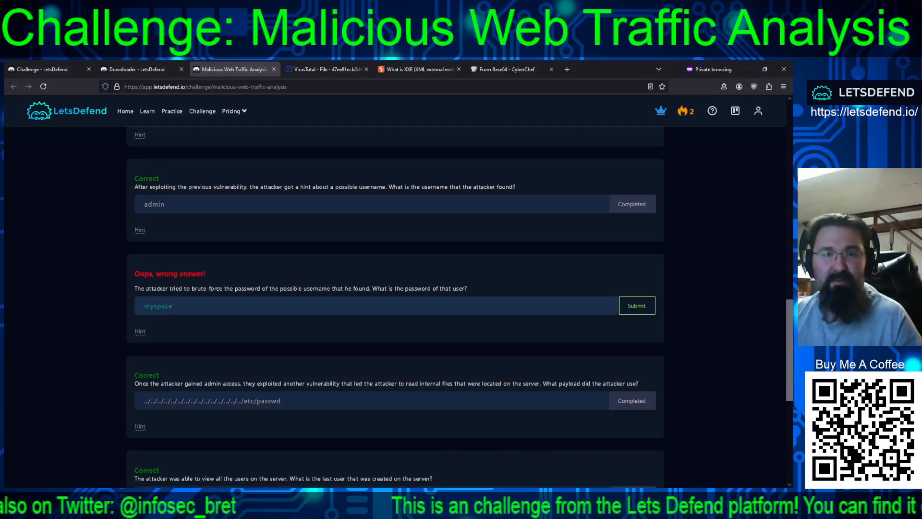
double_click(465, 307)
type("fernando")
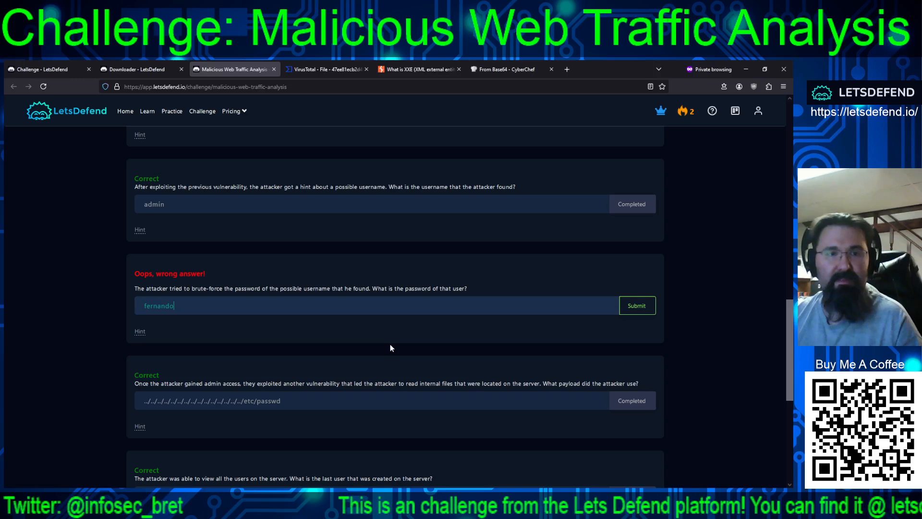
left_click(637, 306)
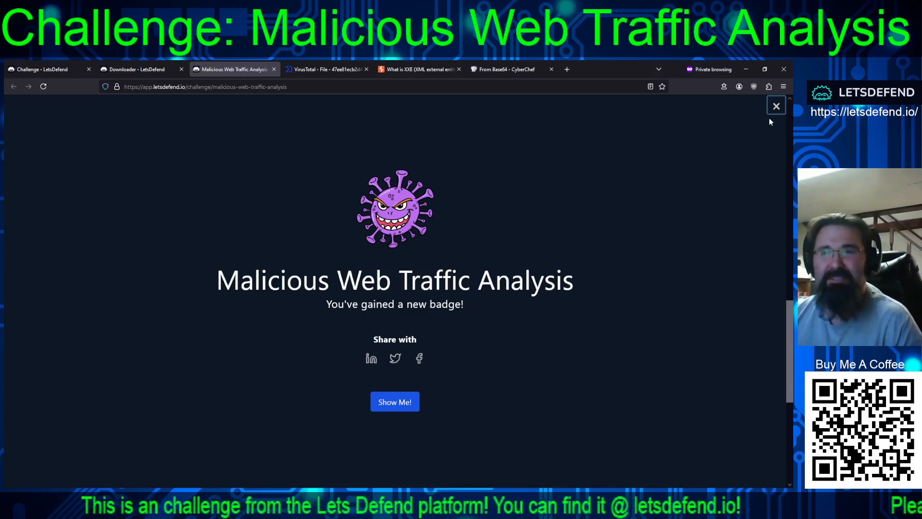
left_click(776, 106)
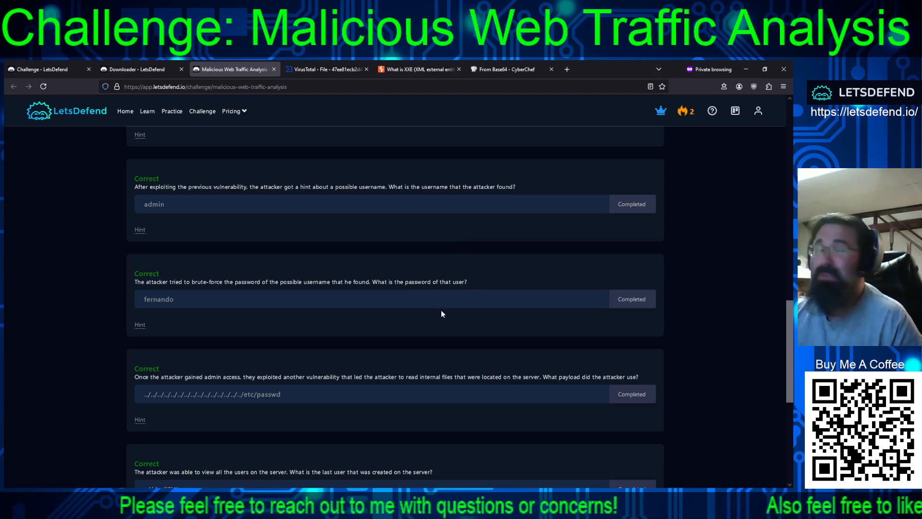
Review all the completed answers of the challenge, ending at the challenge description
scroll(397, 240, "up", 5)
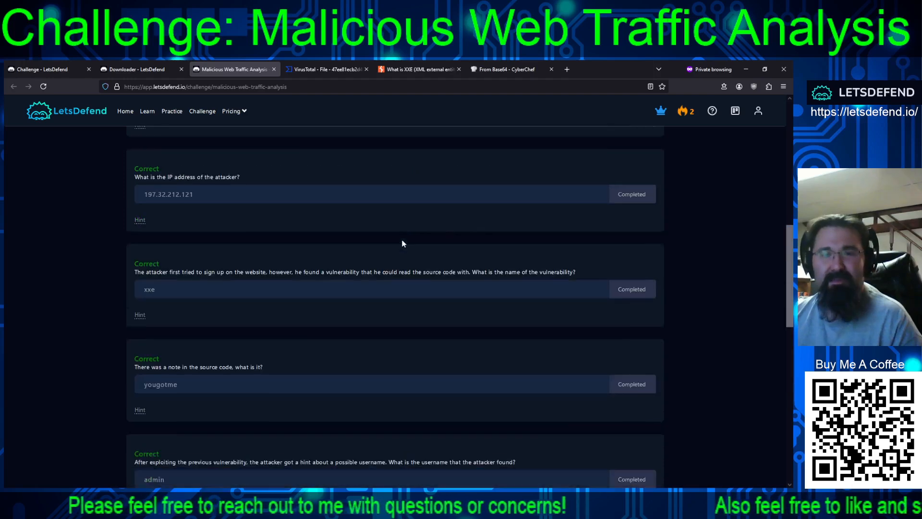
scroll(410, 299, "down", 10)
scroll(405, 322, "up", 5)
scroll(401, 326, "down", 3)
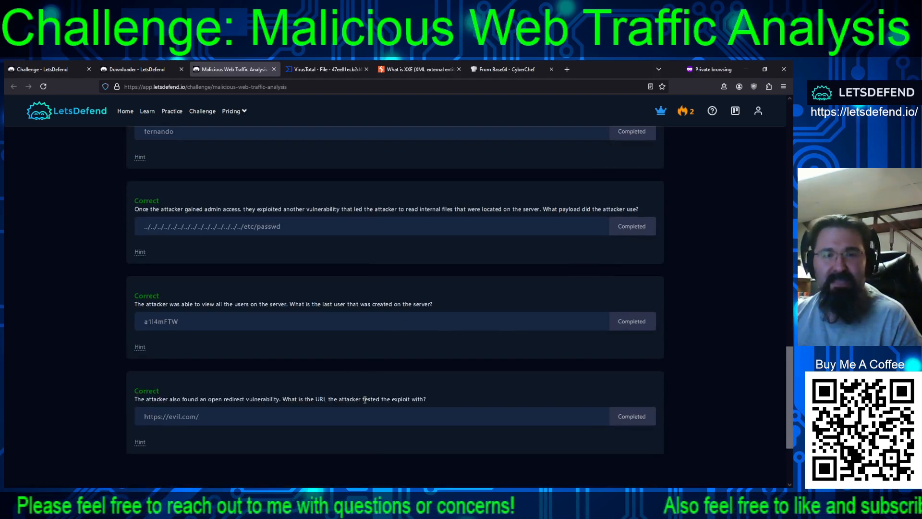
scroll(337, 308, "up", 2)
scroll(337, 240, "up", 5)
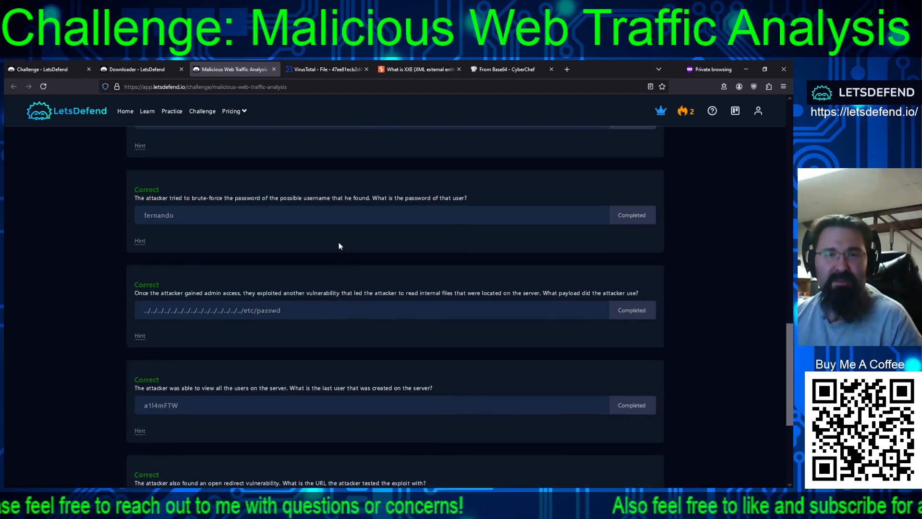
scroll(336, 237, "up", 7)
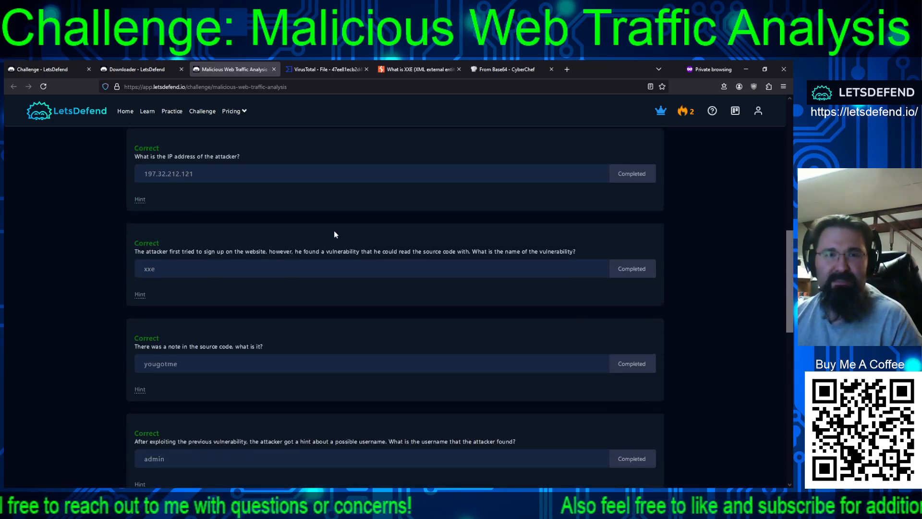
scroll(326, 274, "up", 4)
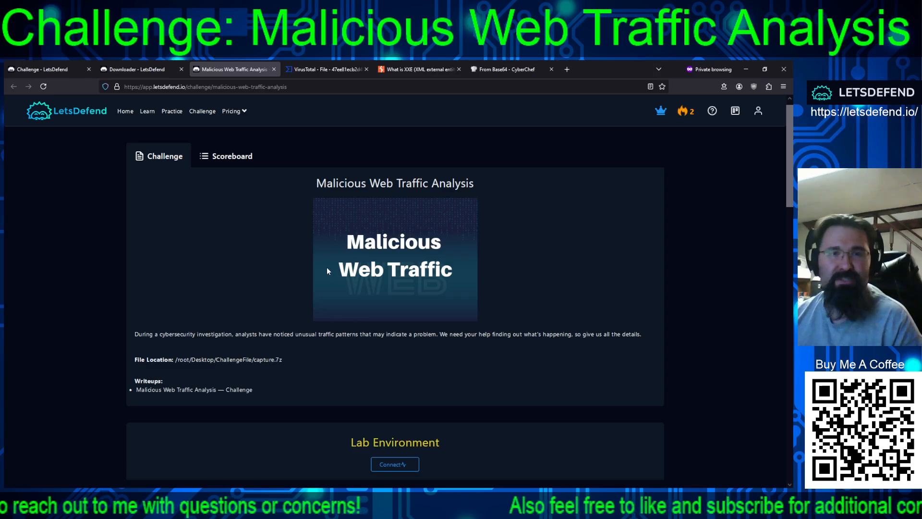